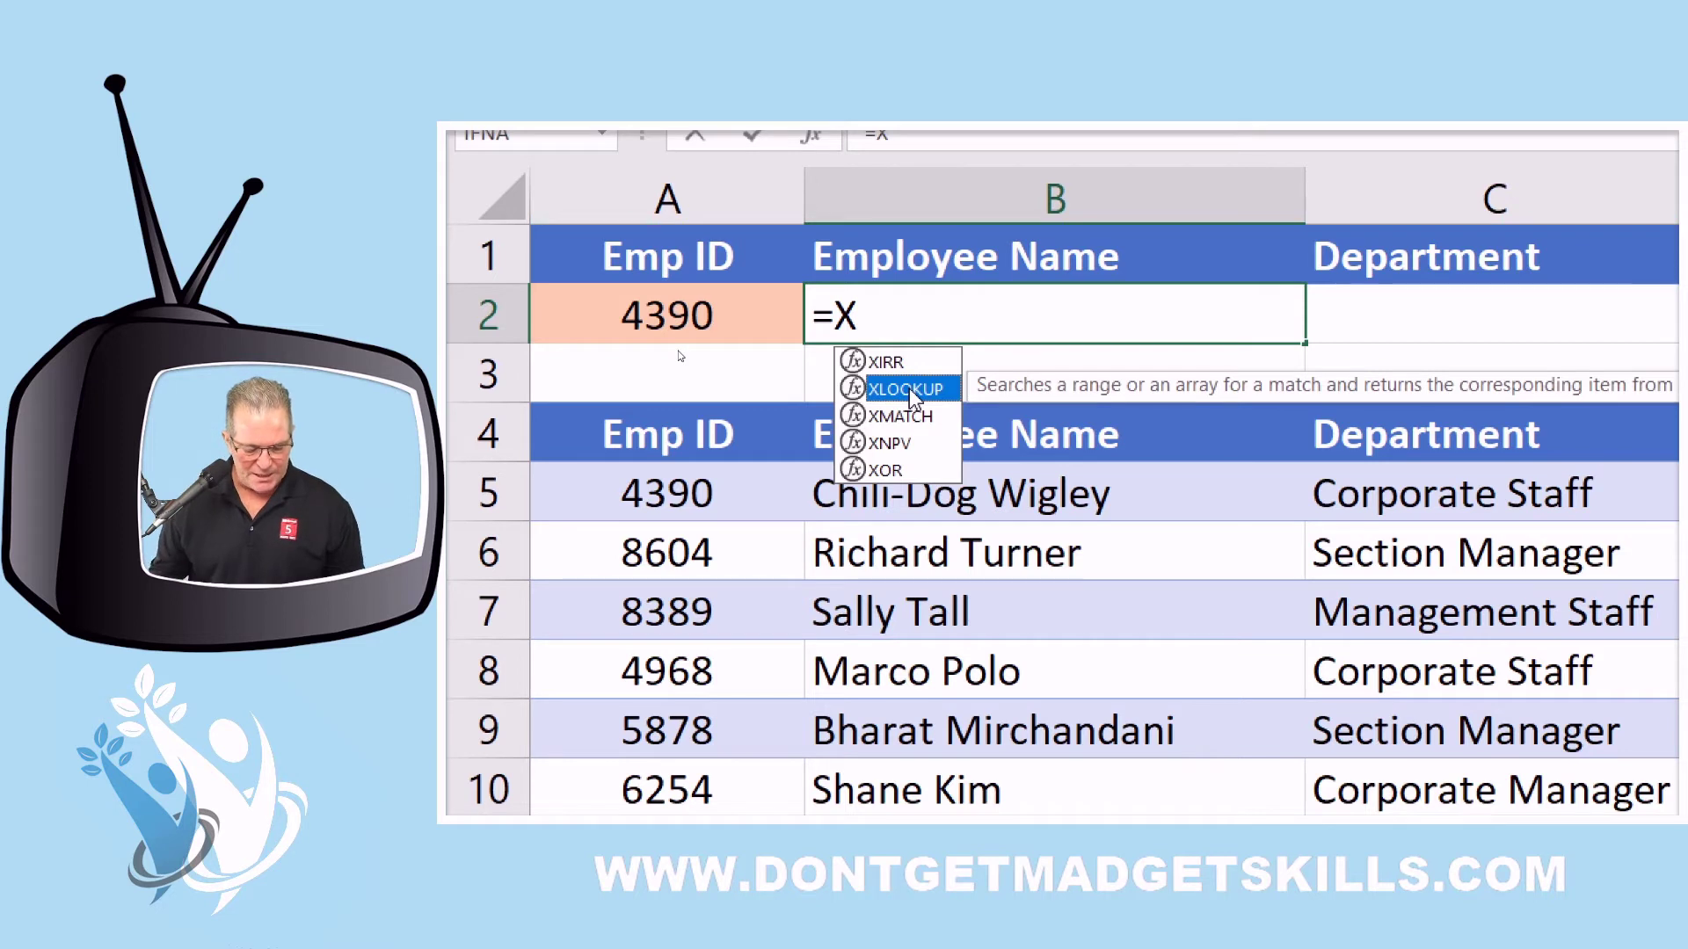
- Start an XLOOKUP formula in B2, show its function arguments, and set the lookup value to A2
double_click(914, 398)
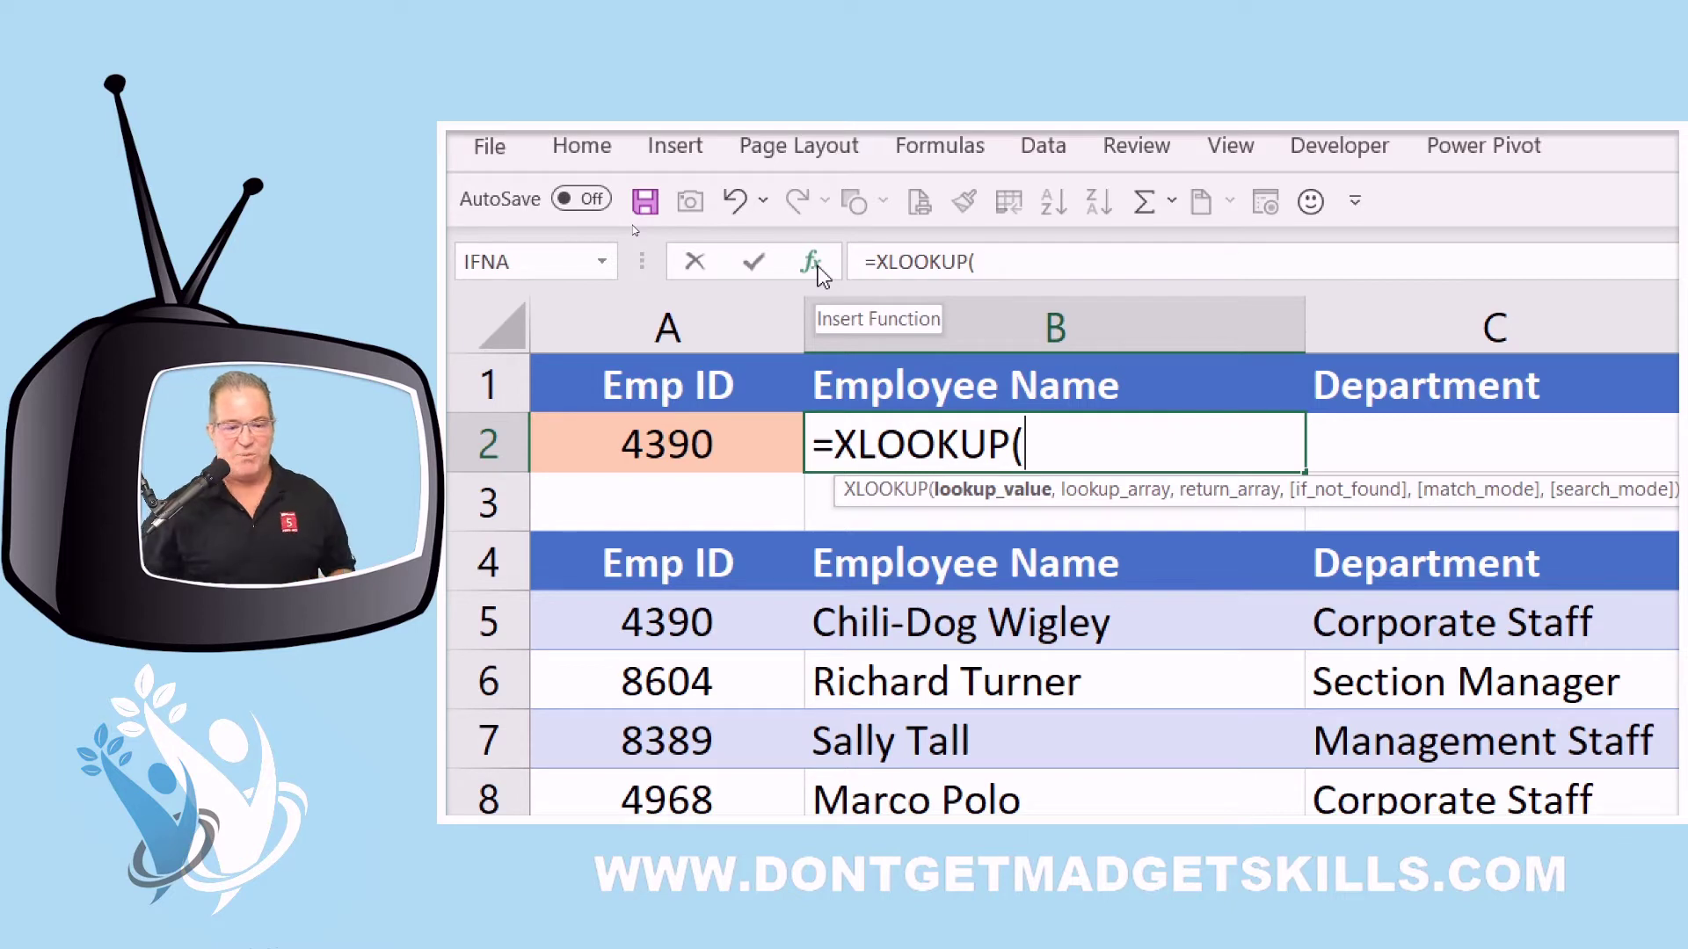
left_click(812, 264)
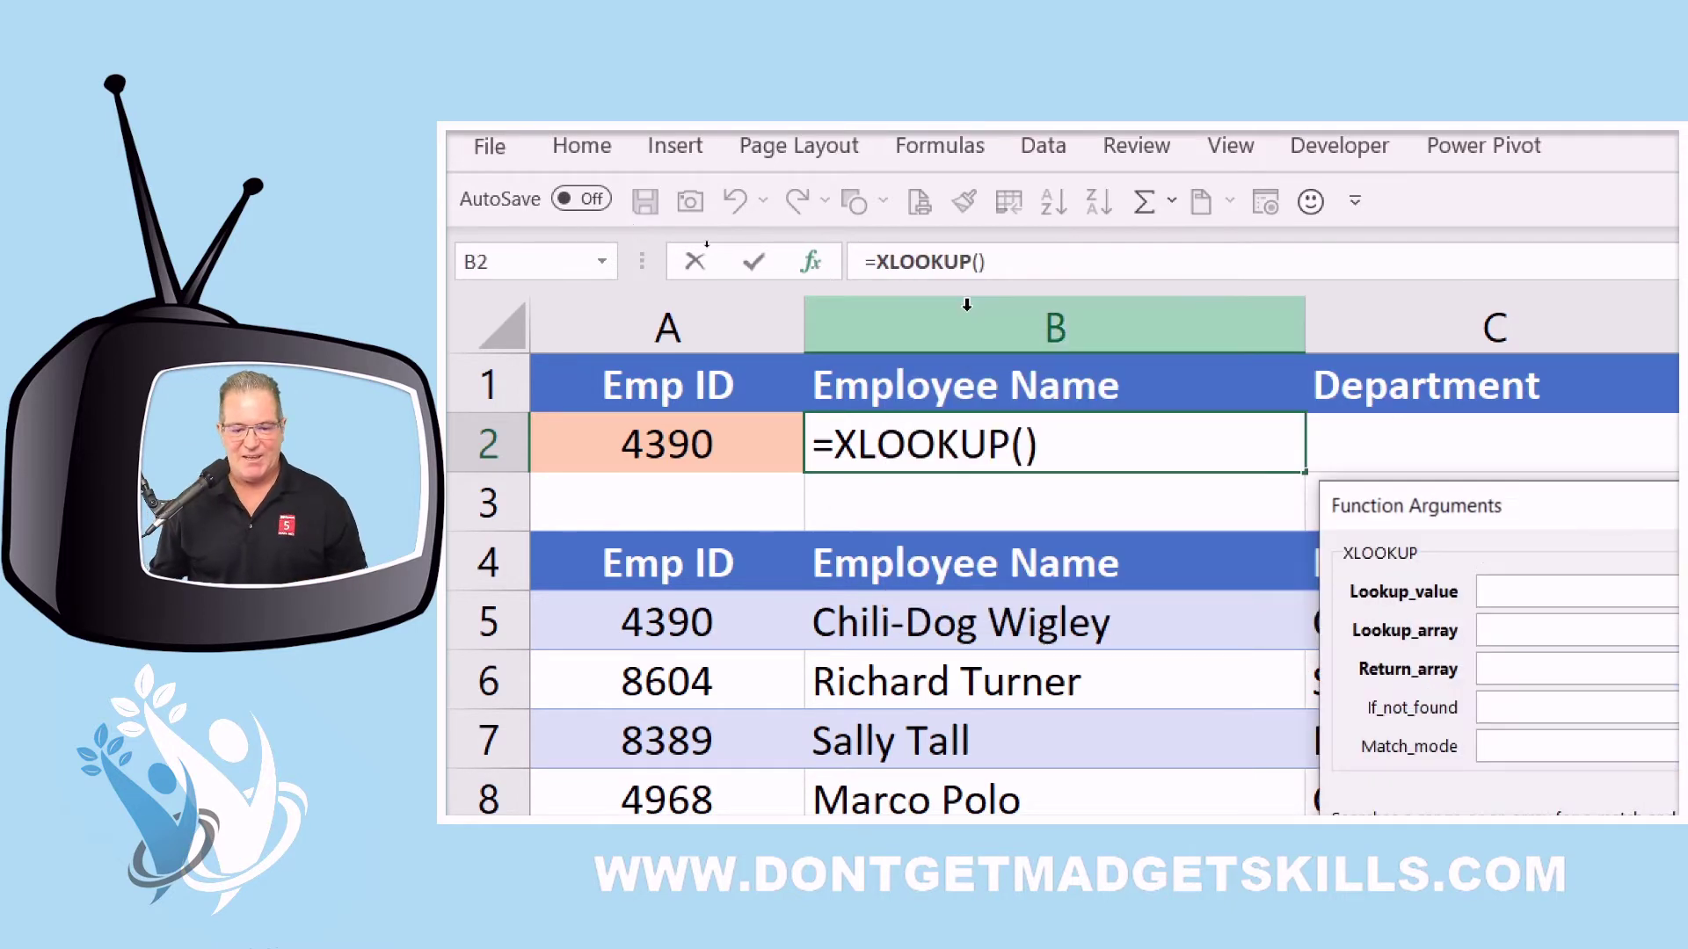
left_click_drag(1088, 547, 1007, 534)
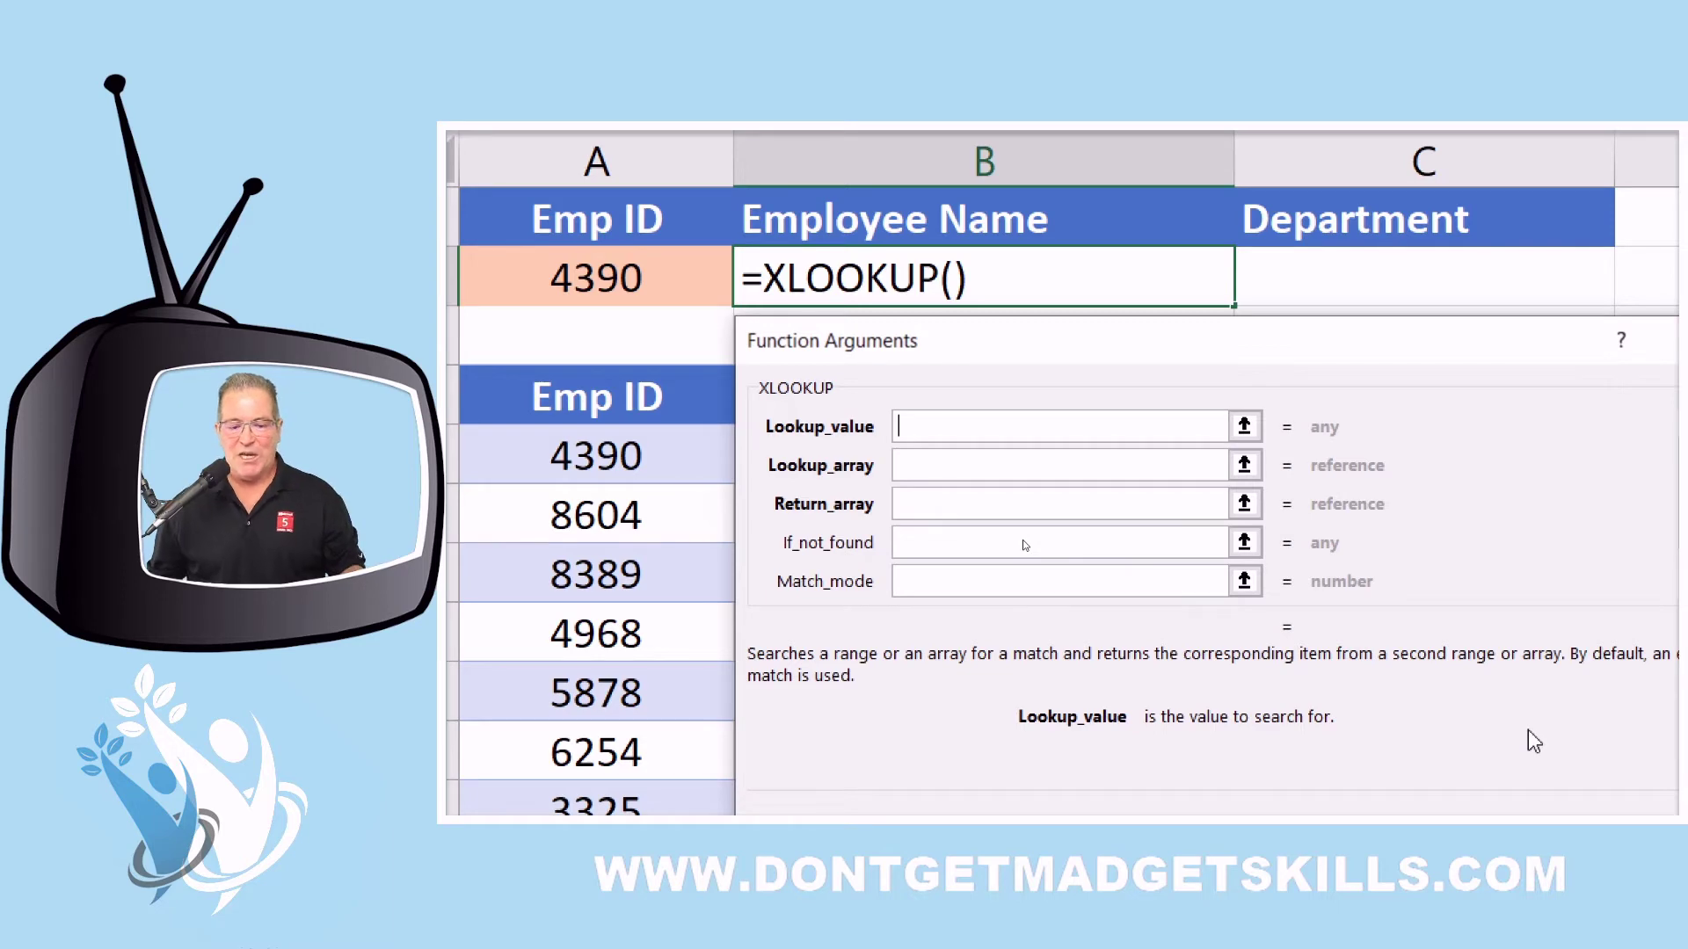
scroll(1489, 535, "down", 2)
scroll(1489, 534, "up", 2)
scroll(1491, 538, "up", 1)
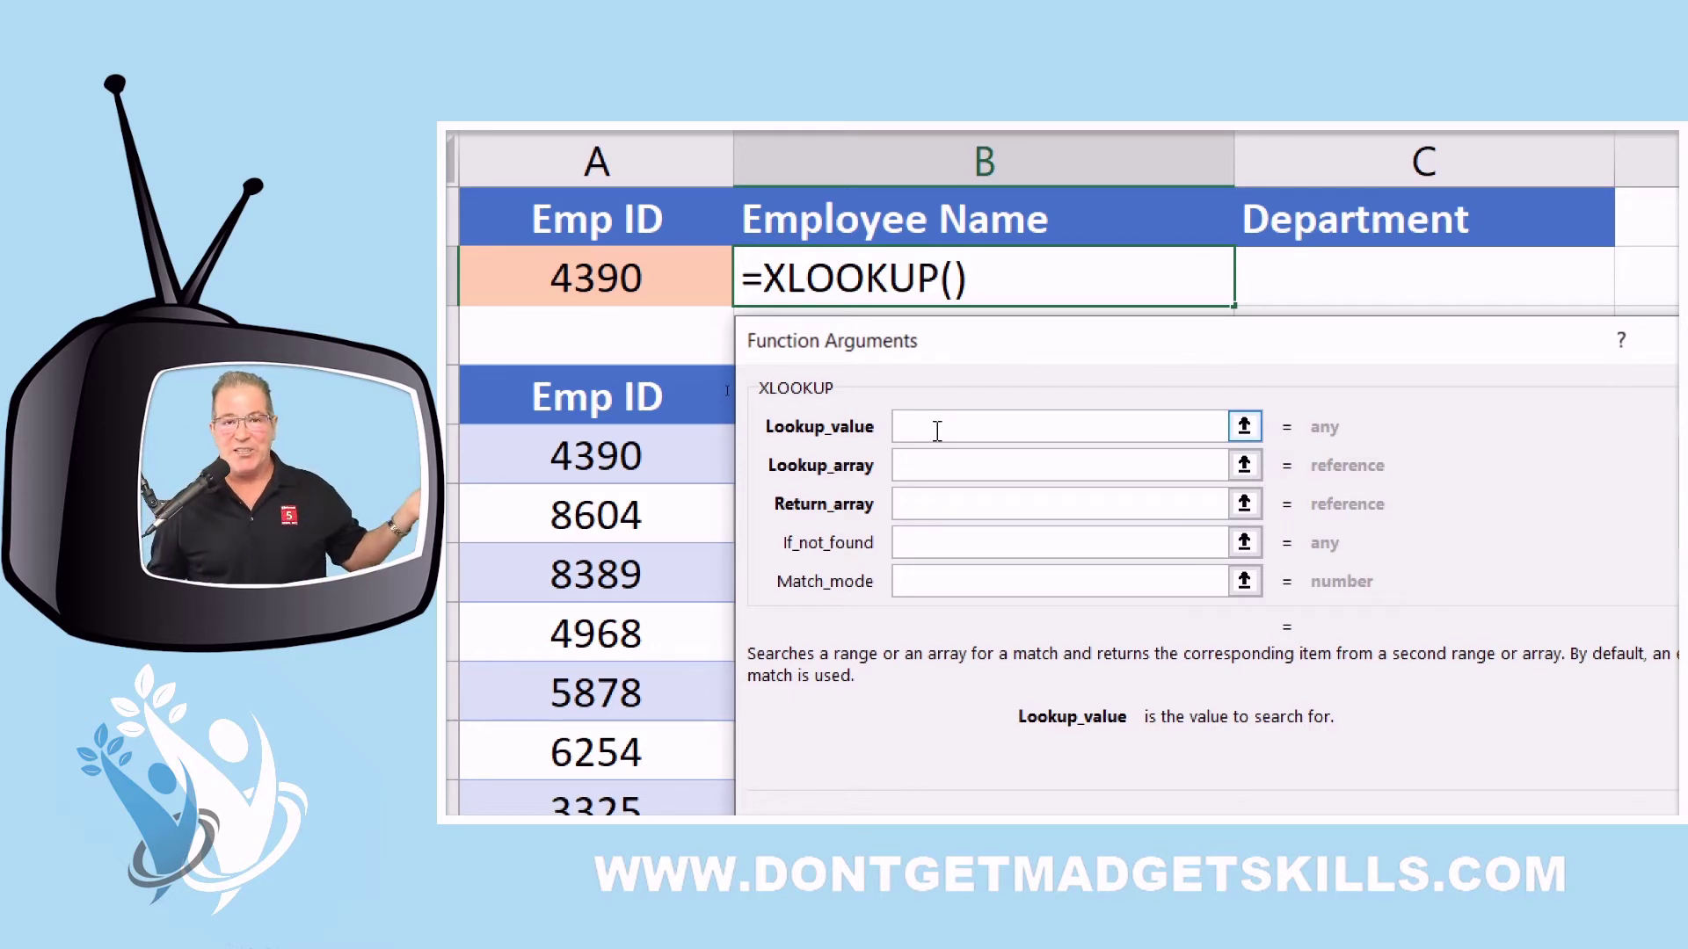
left_click(691, 275)
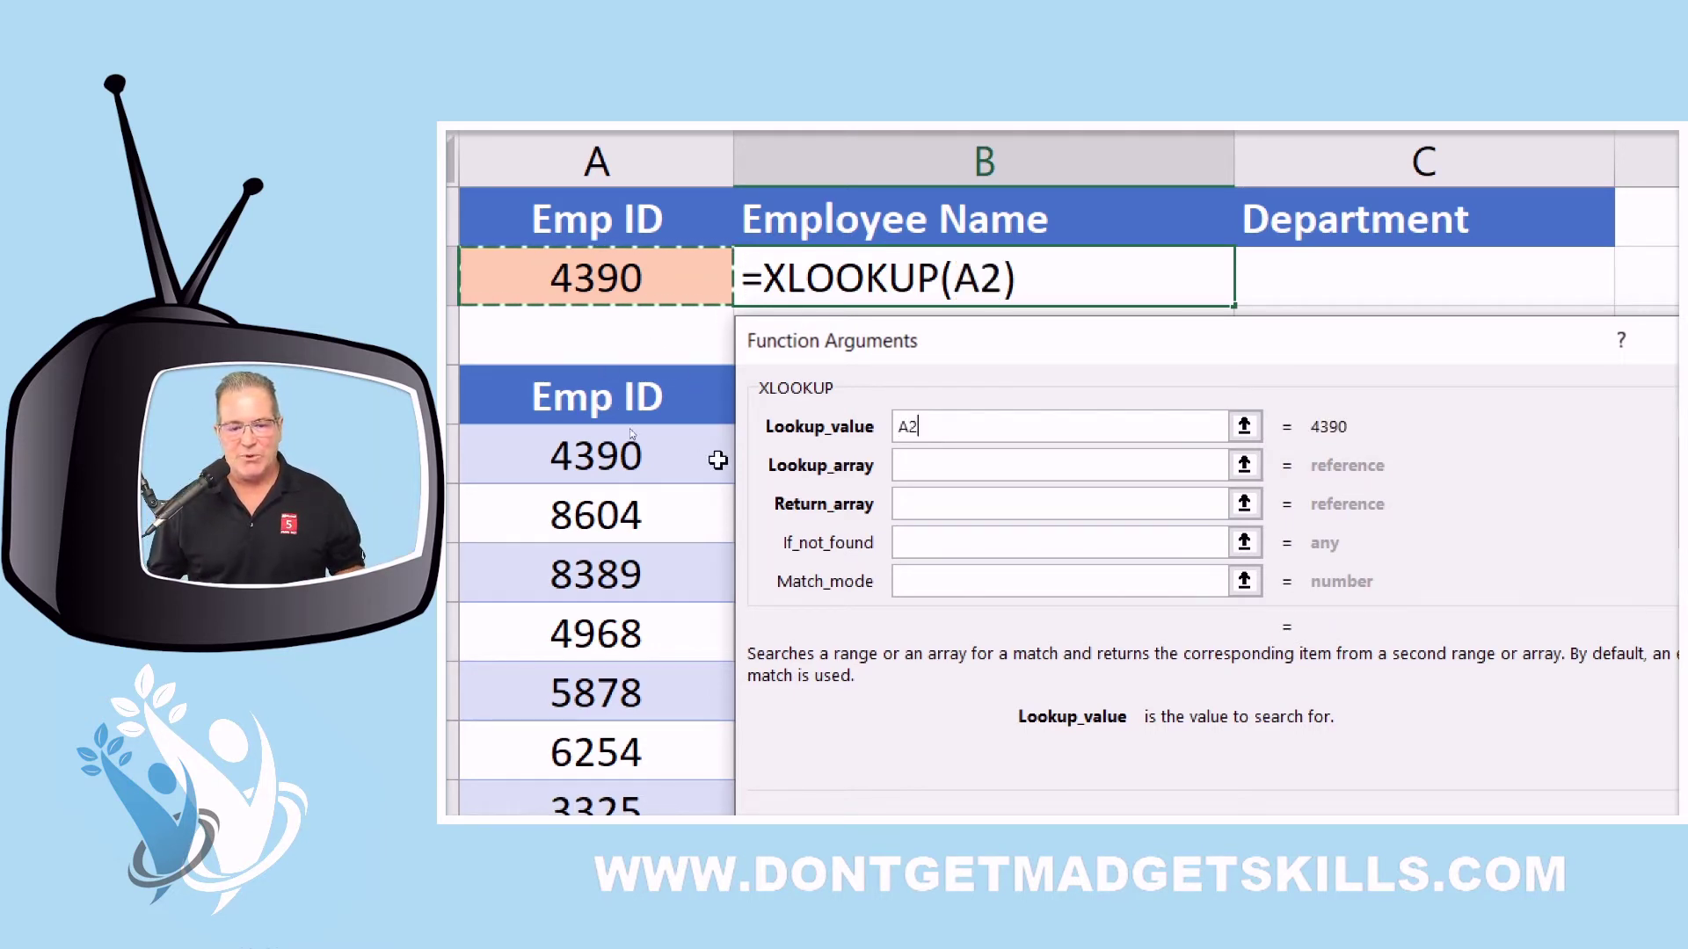
- Set the lookup array to the employee ID cells A5:A14
left_click(984, 463)
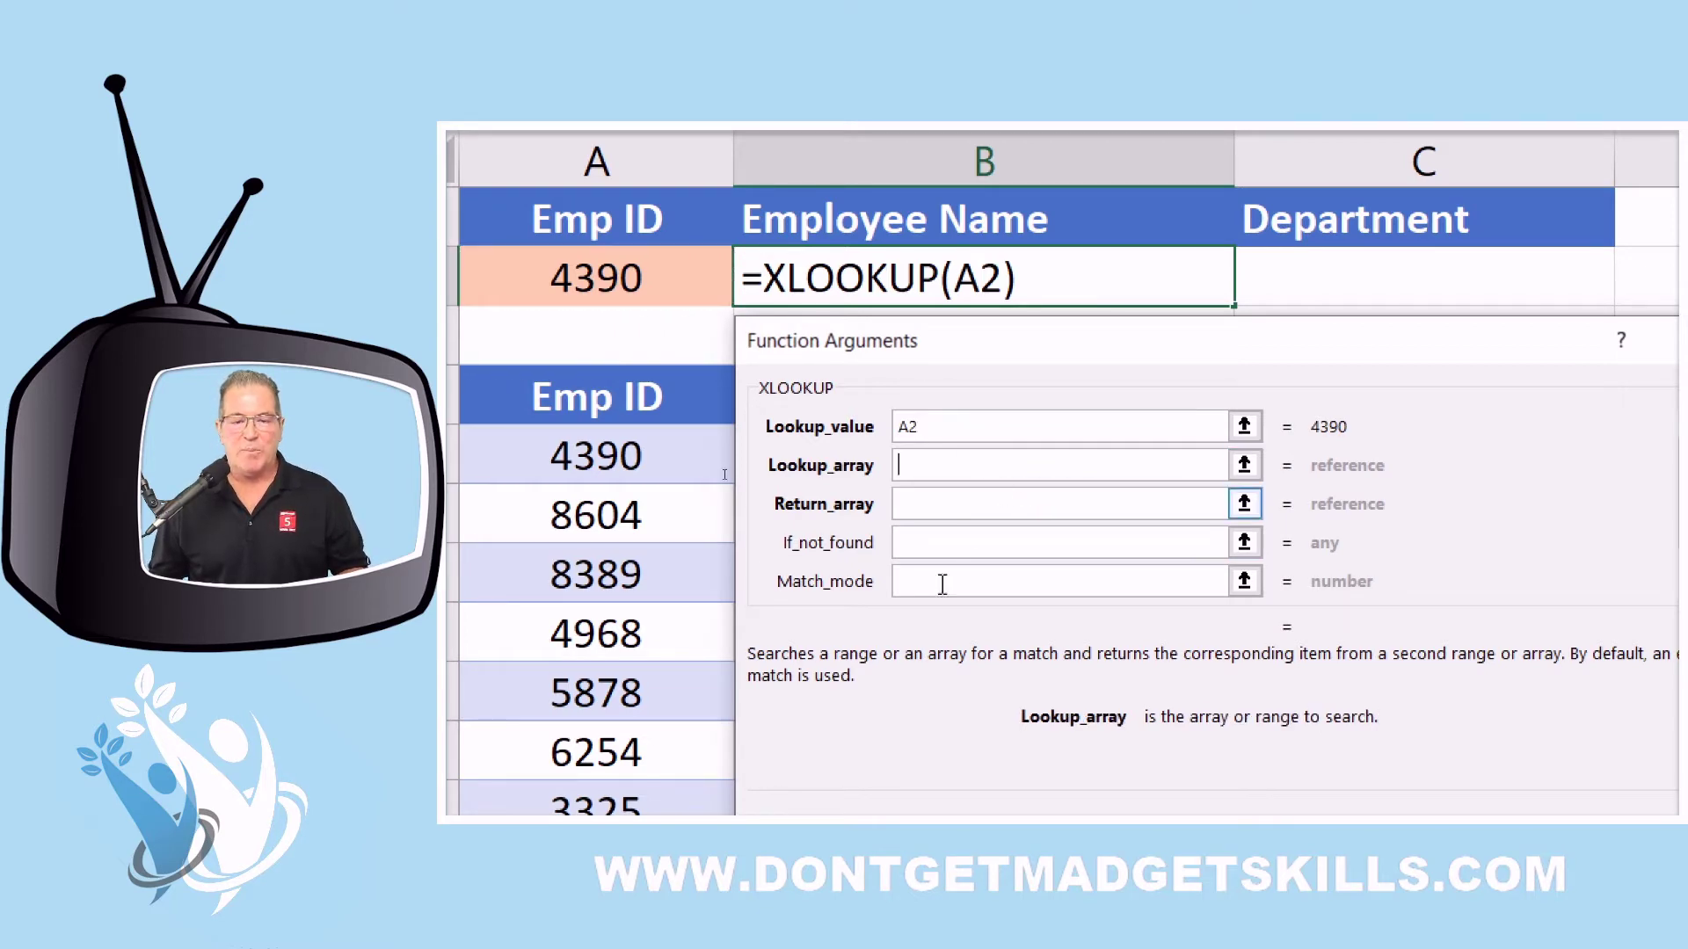
left_click(631, 316)
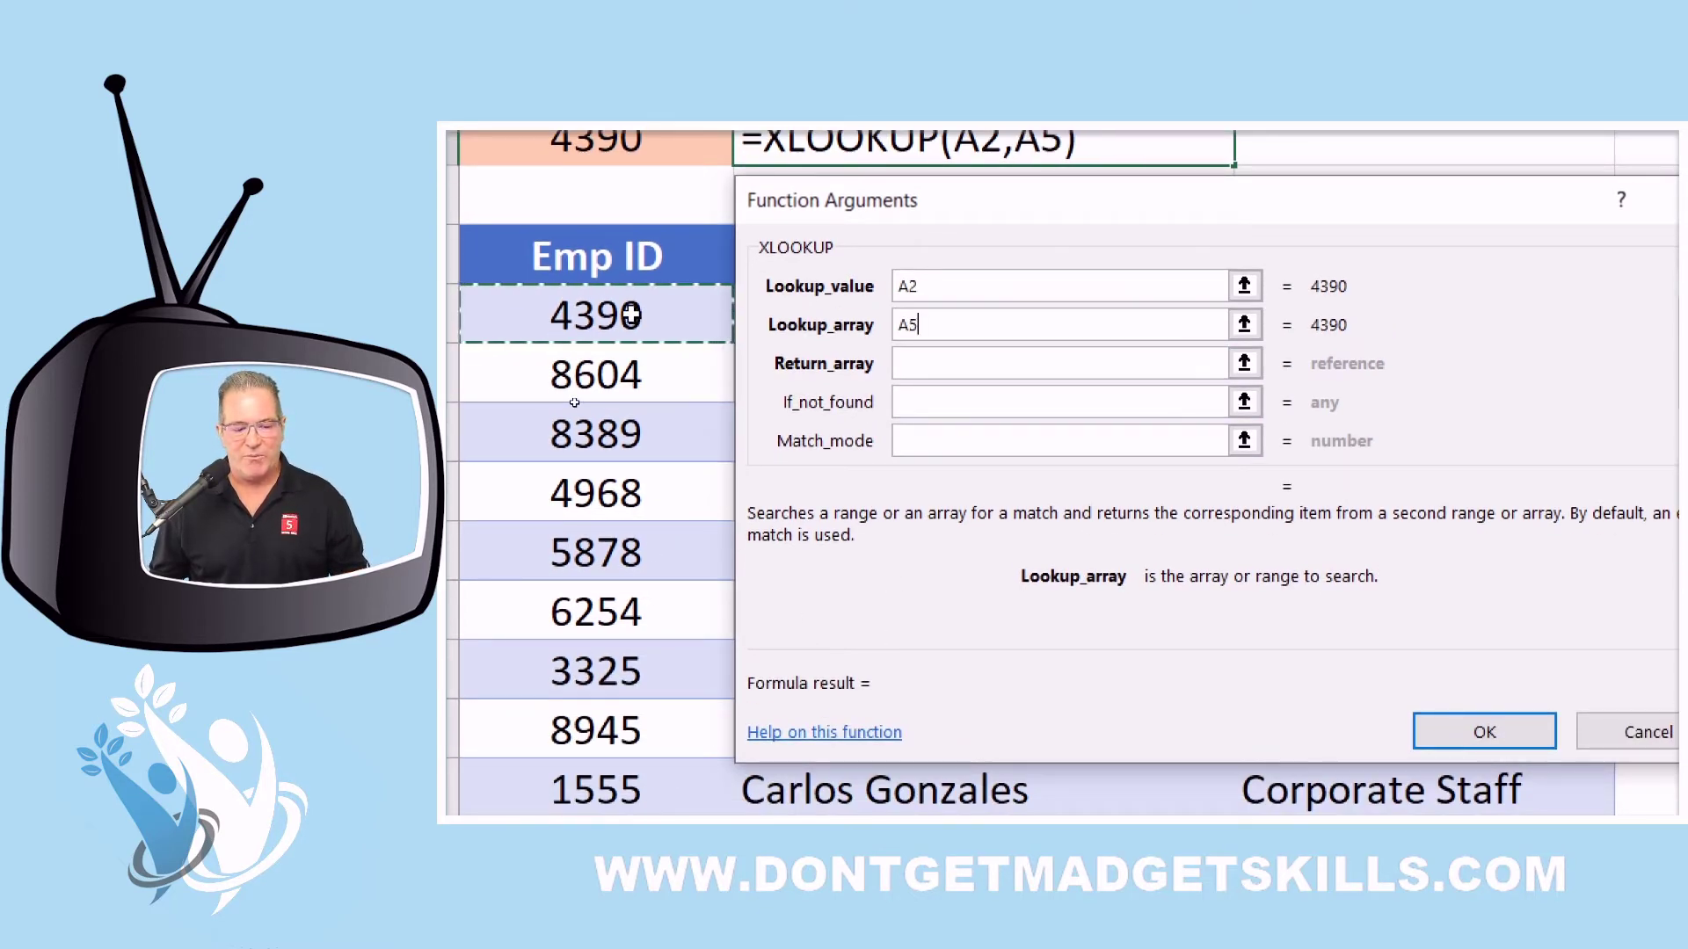
key("ctrl+shift+Down")
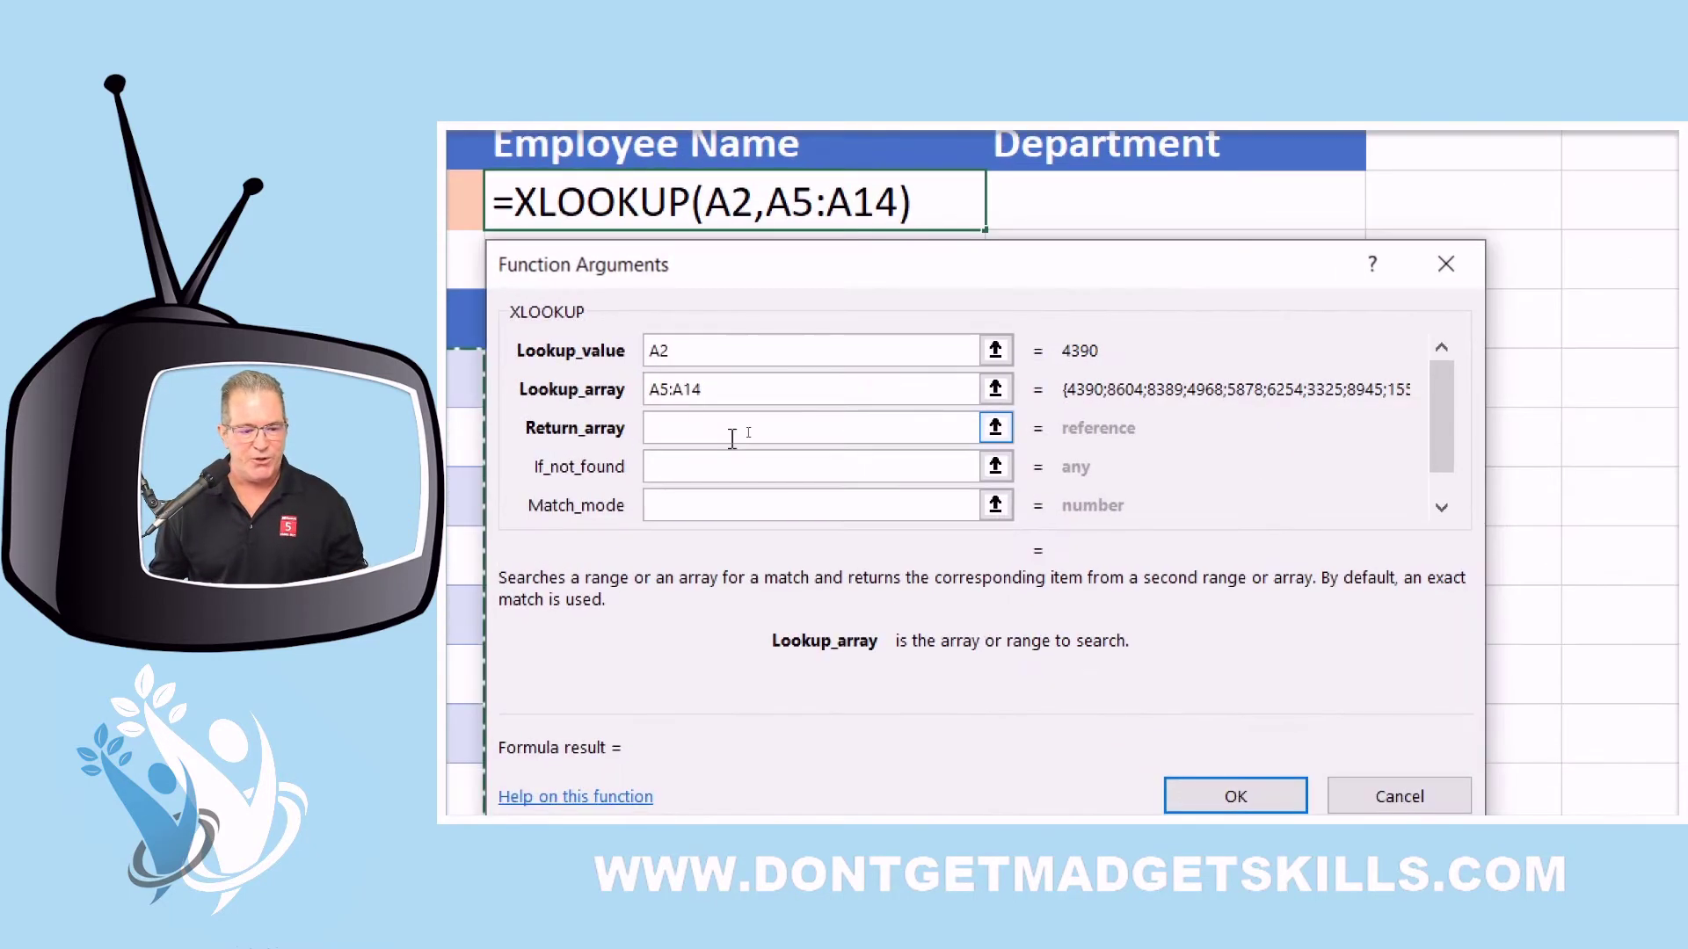
- Set the return array to the employee name cells B5:B14 and make the if-not-found argument ready for entry
left_click_drag(967, 260, 1362, 251)
left_click(1250, 418)
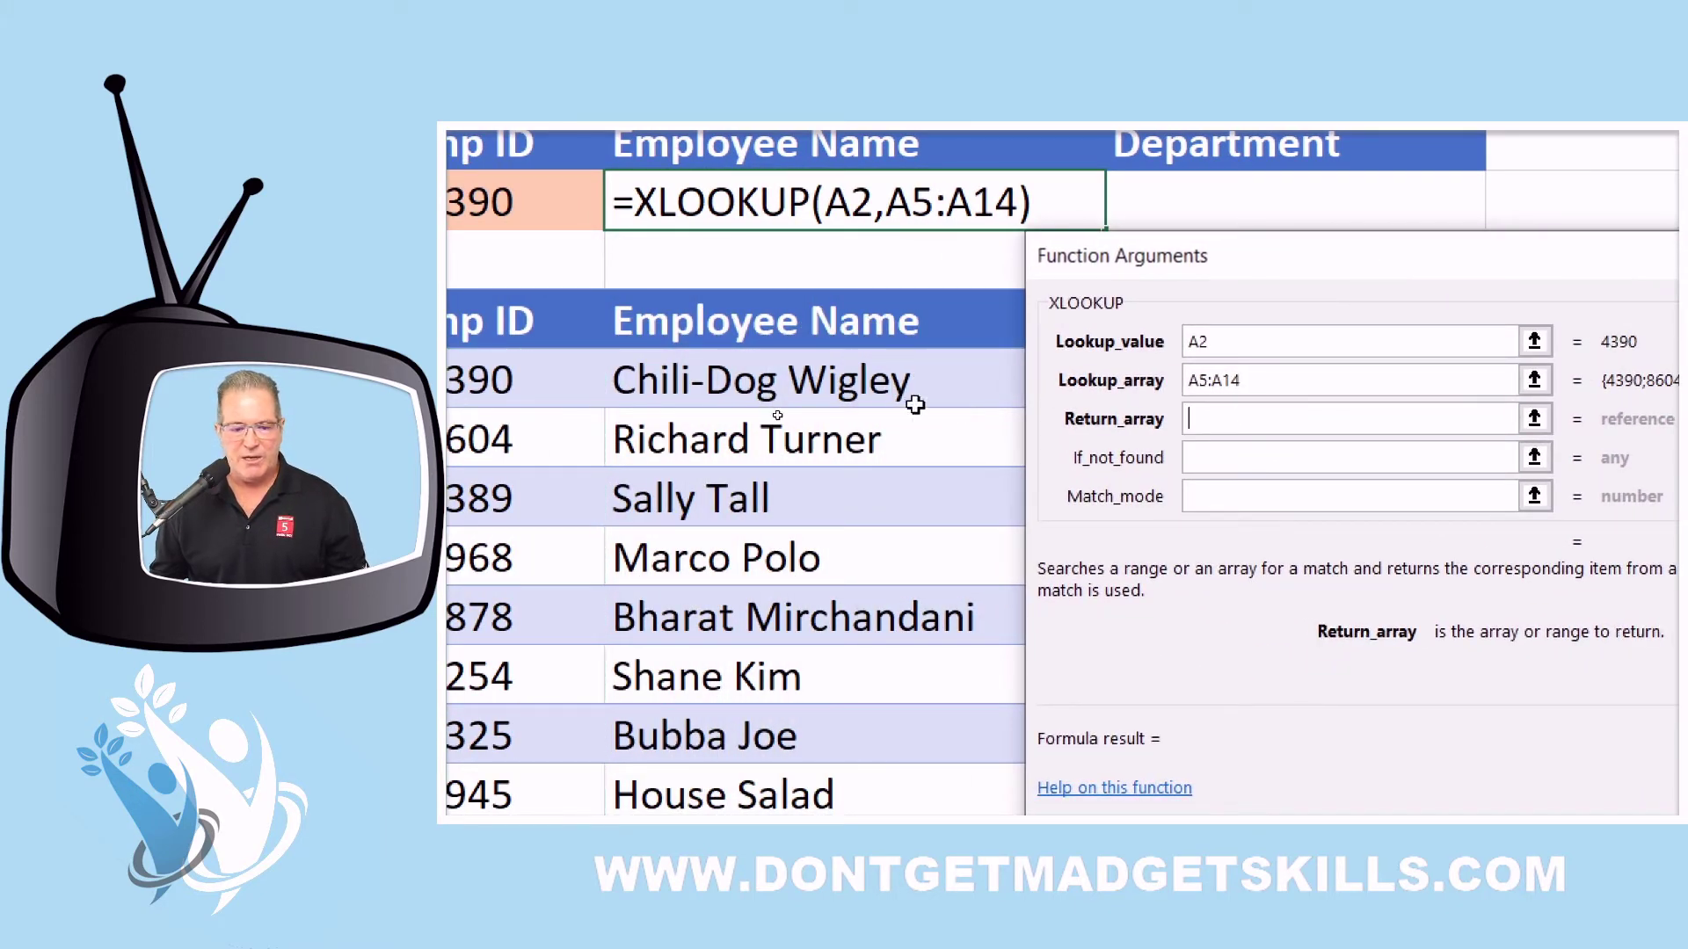
left_click(857, 380)
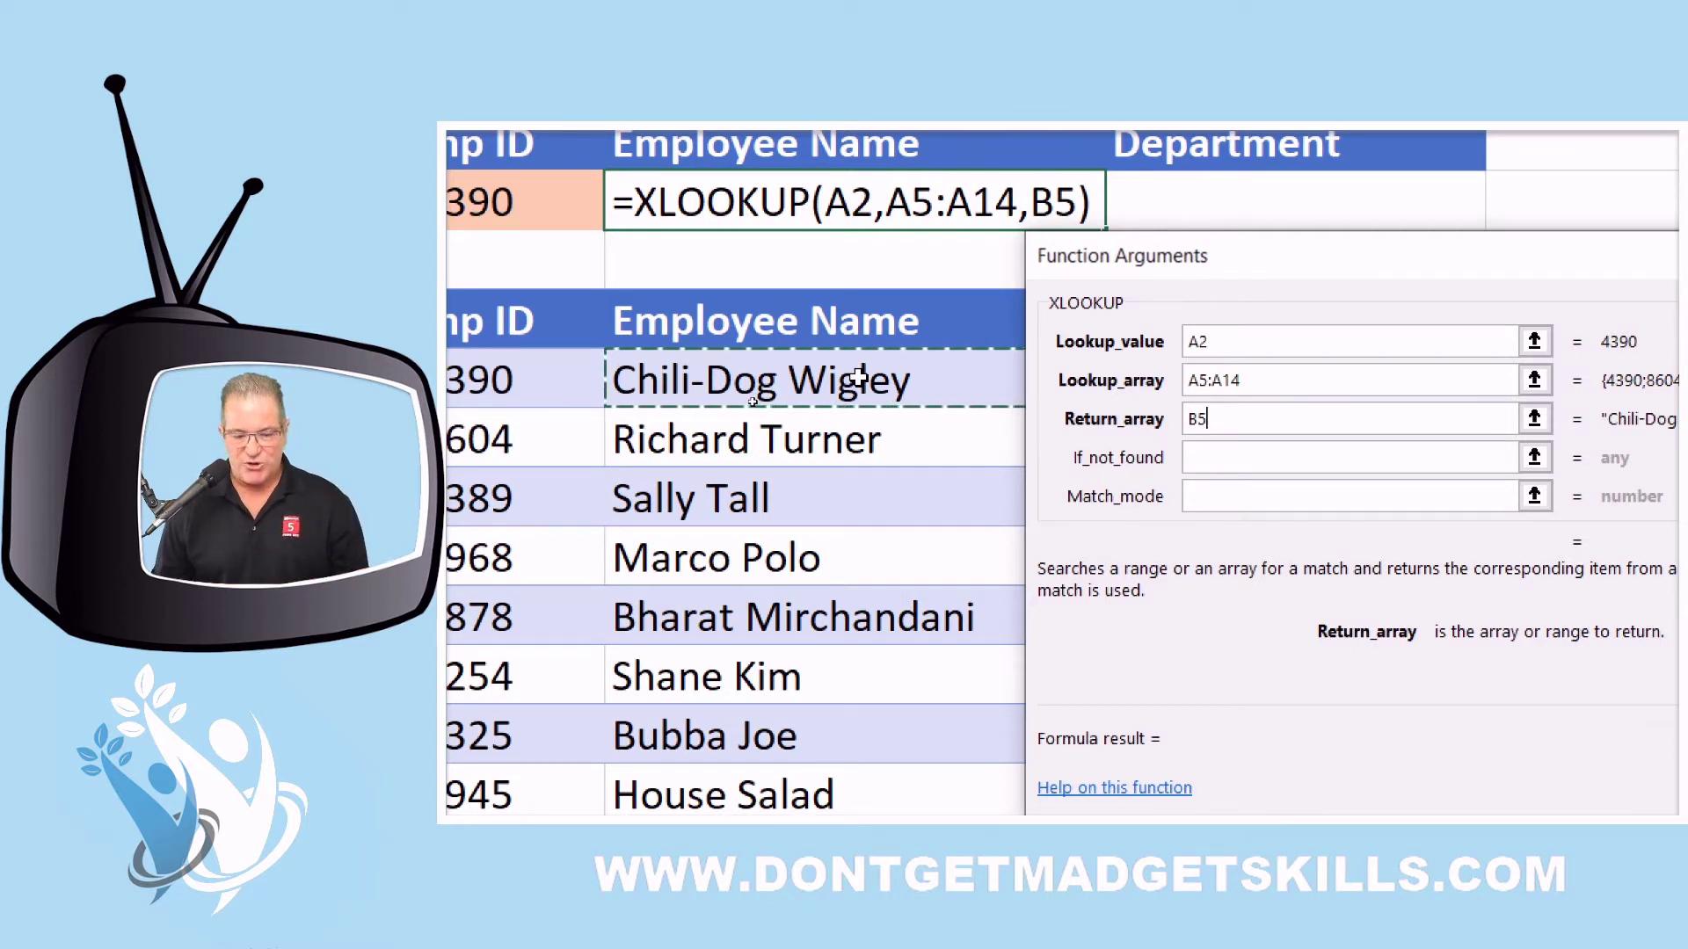
key("ctrl+shift+Down")
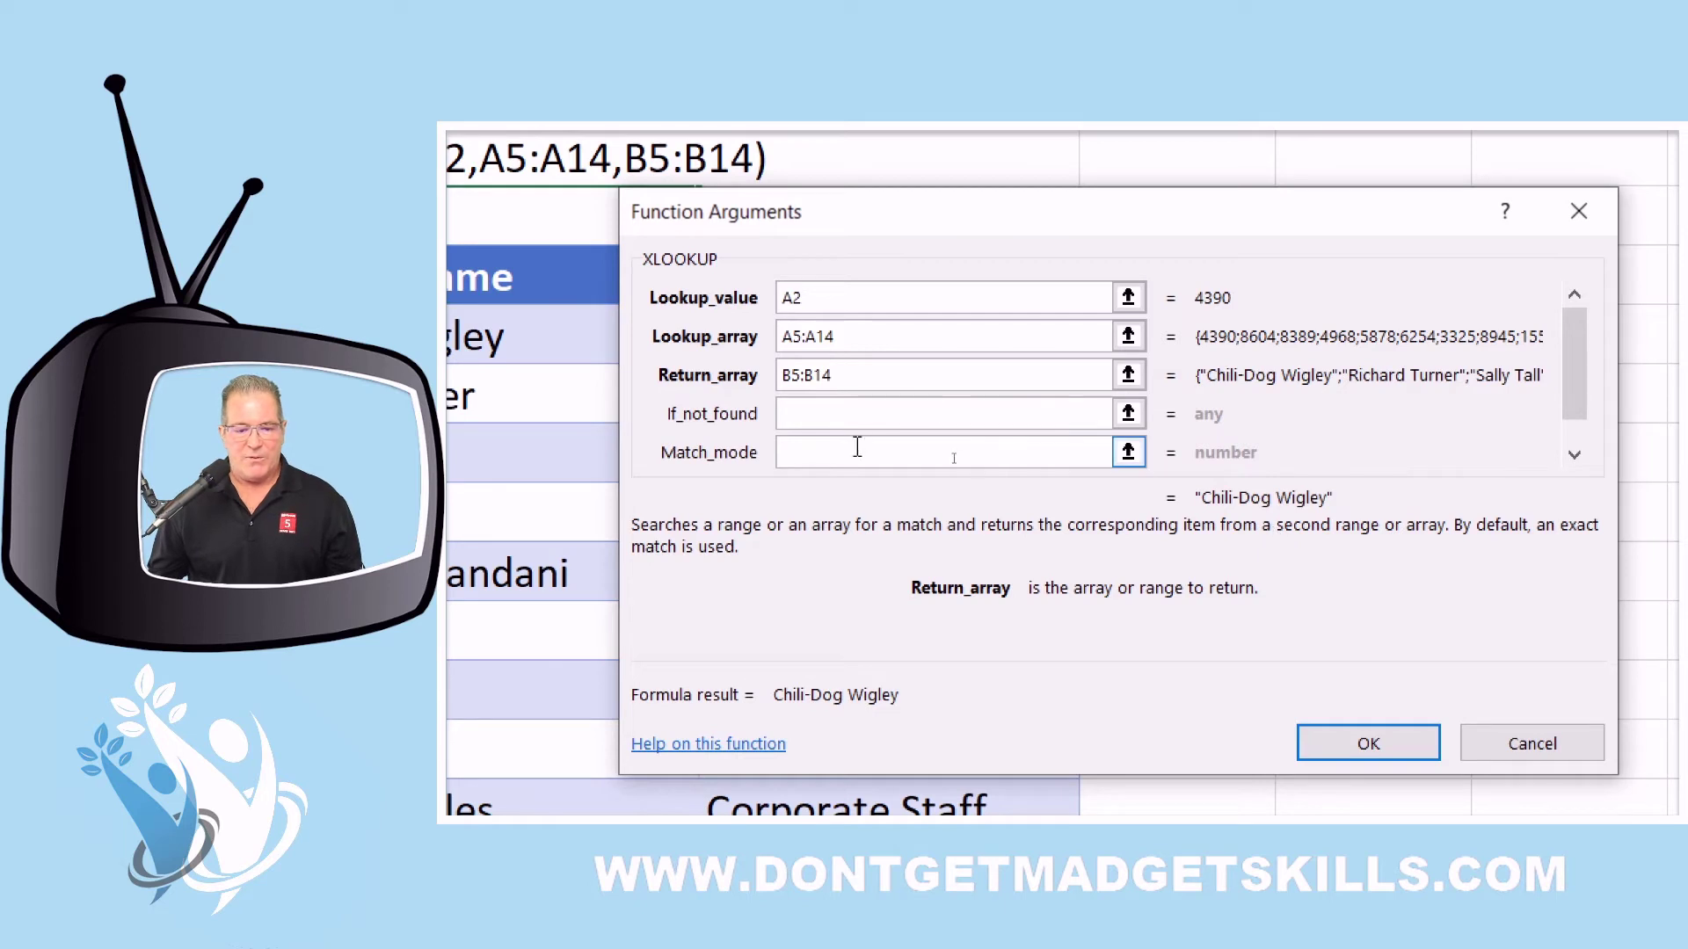
left_click(860, 410)
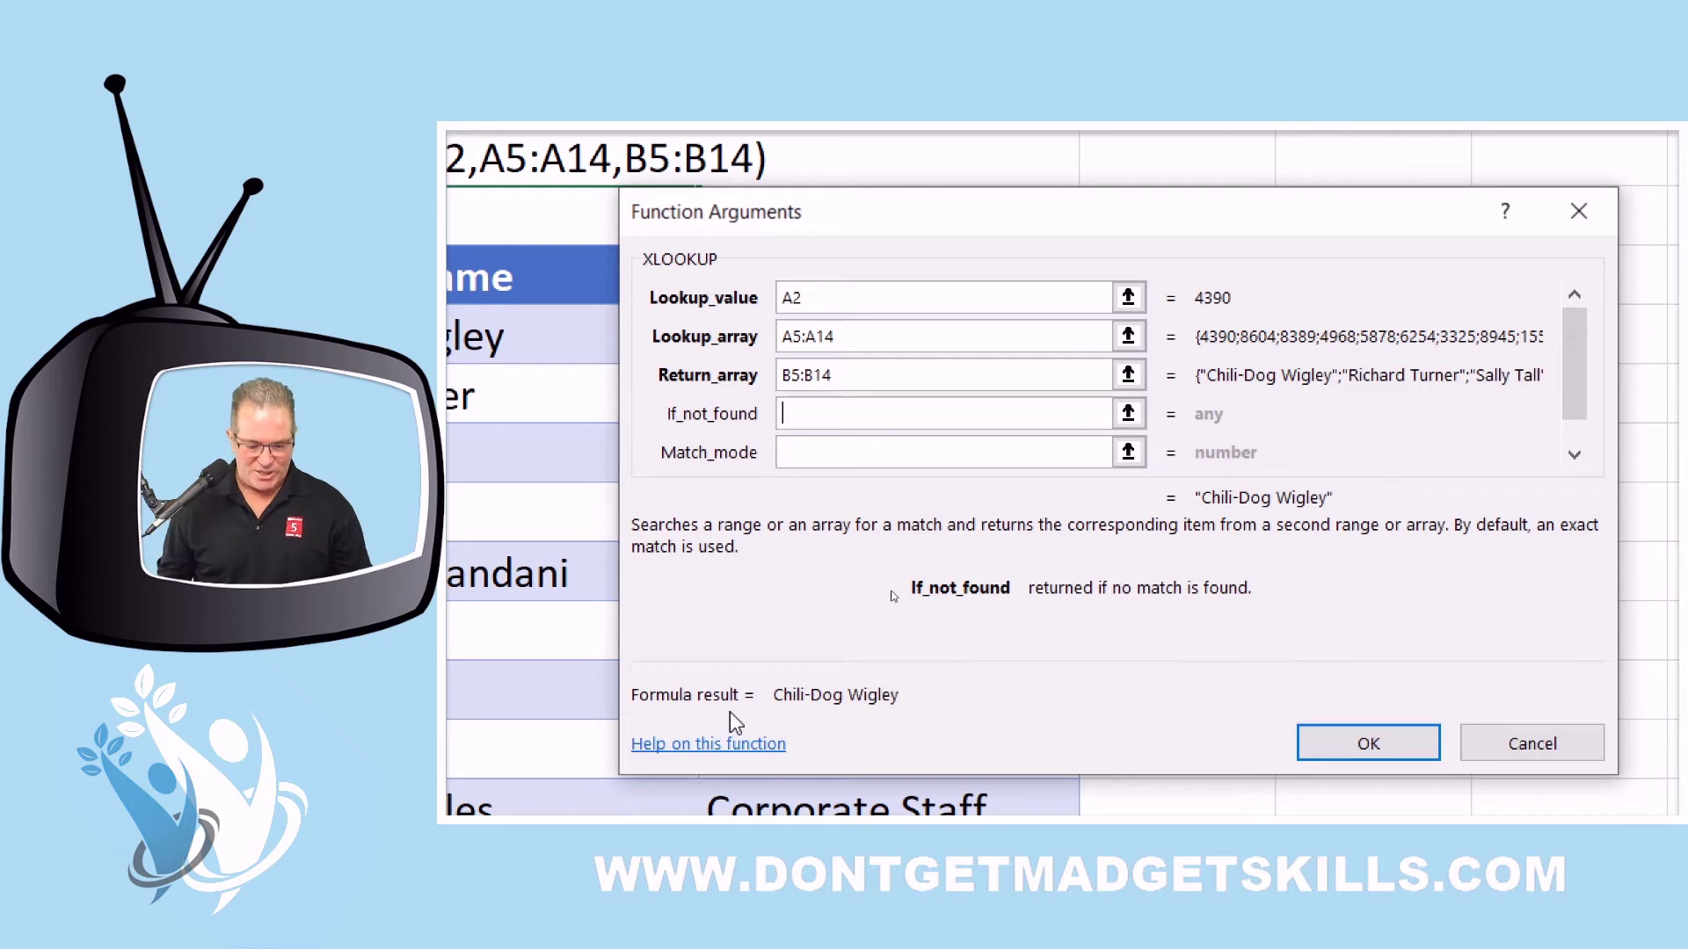
type("#")
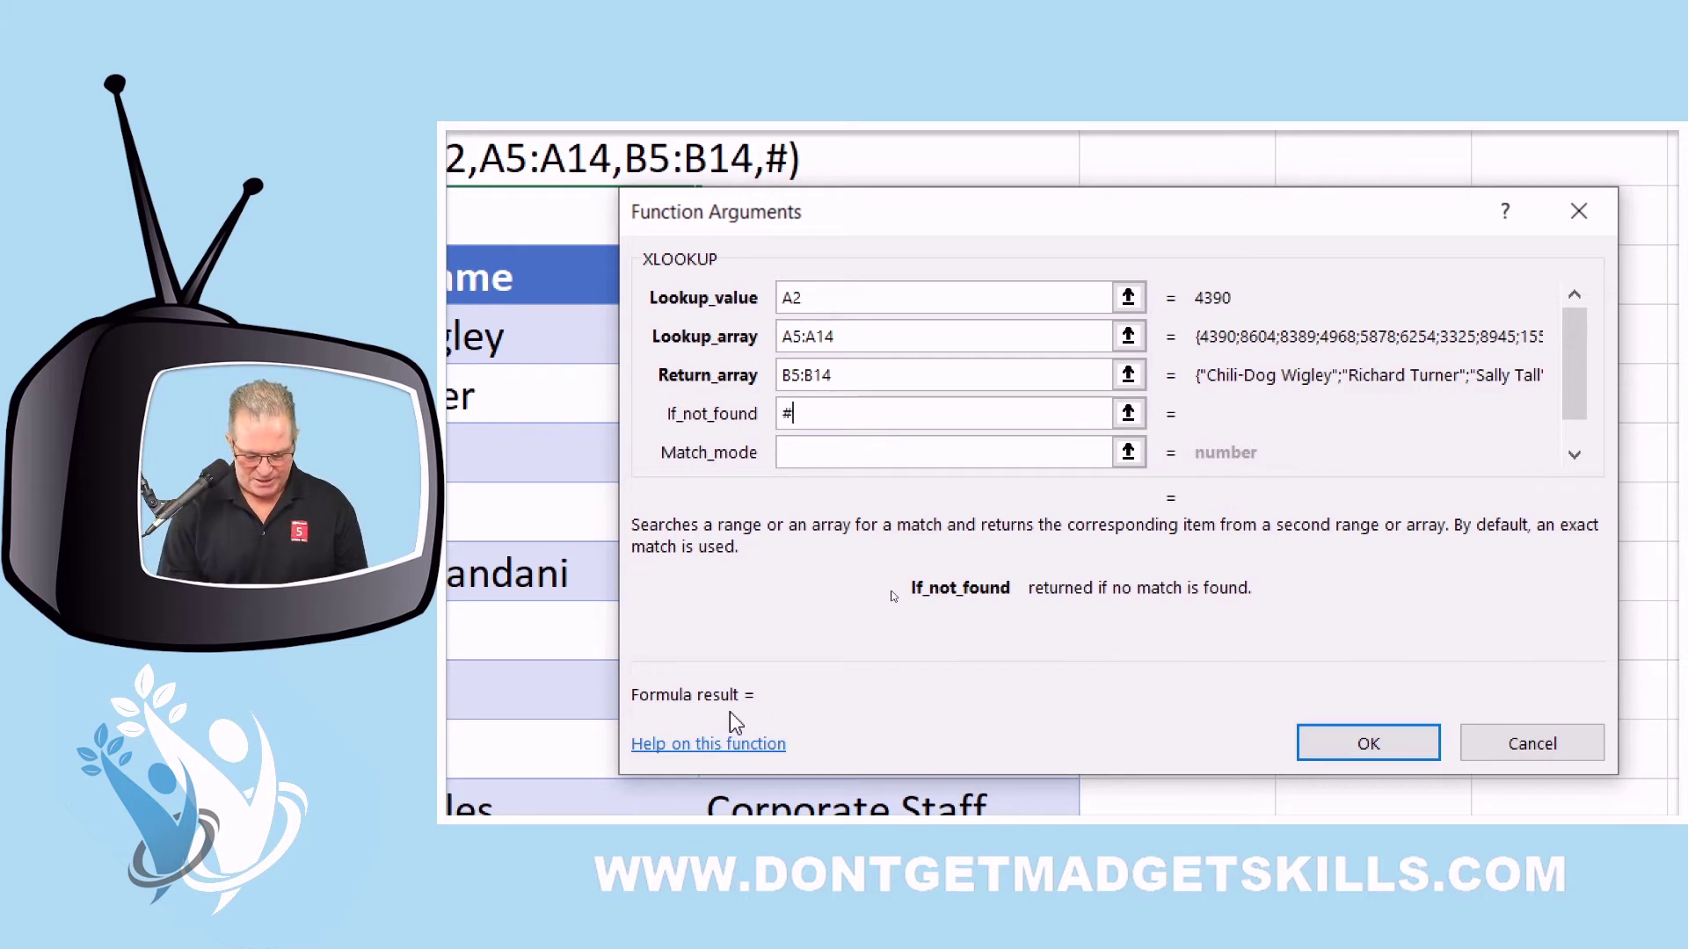
type("n/a")
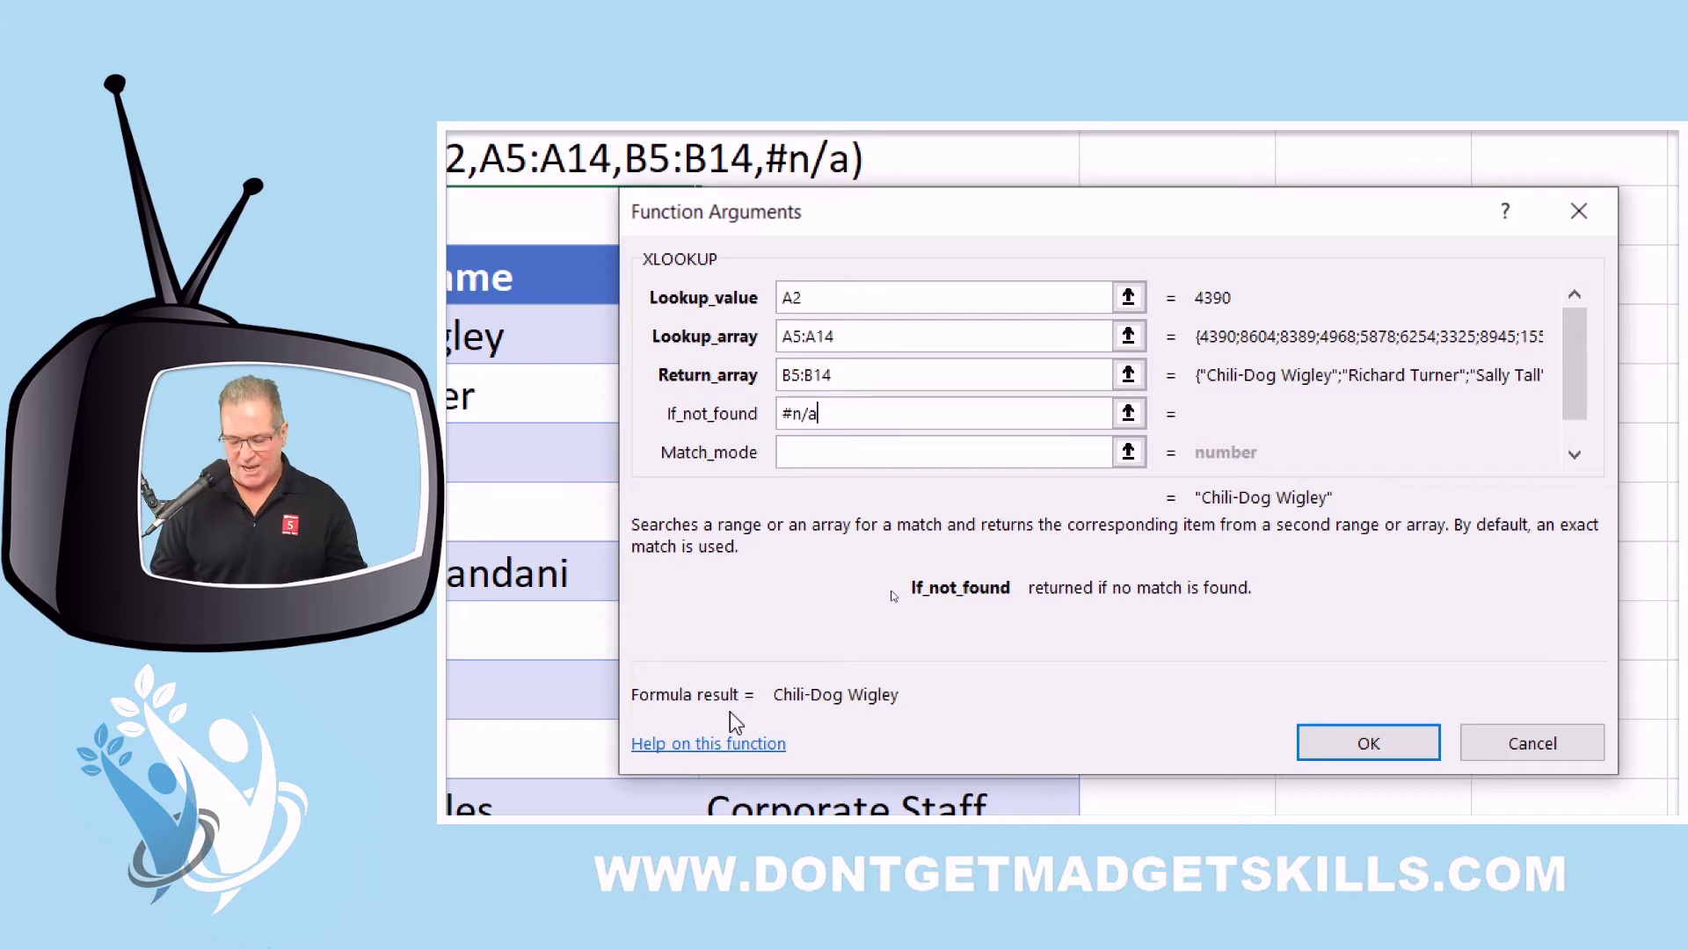
key("BackSpace")
key("BackSpace")
key("BackSpace")
key("BackSpace")
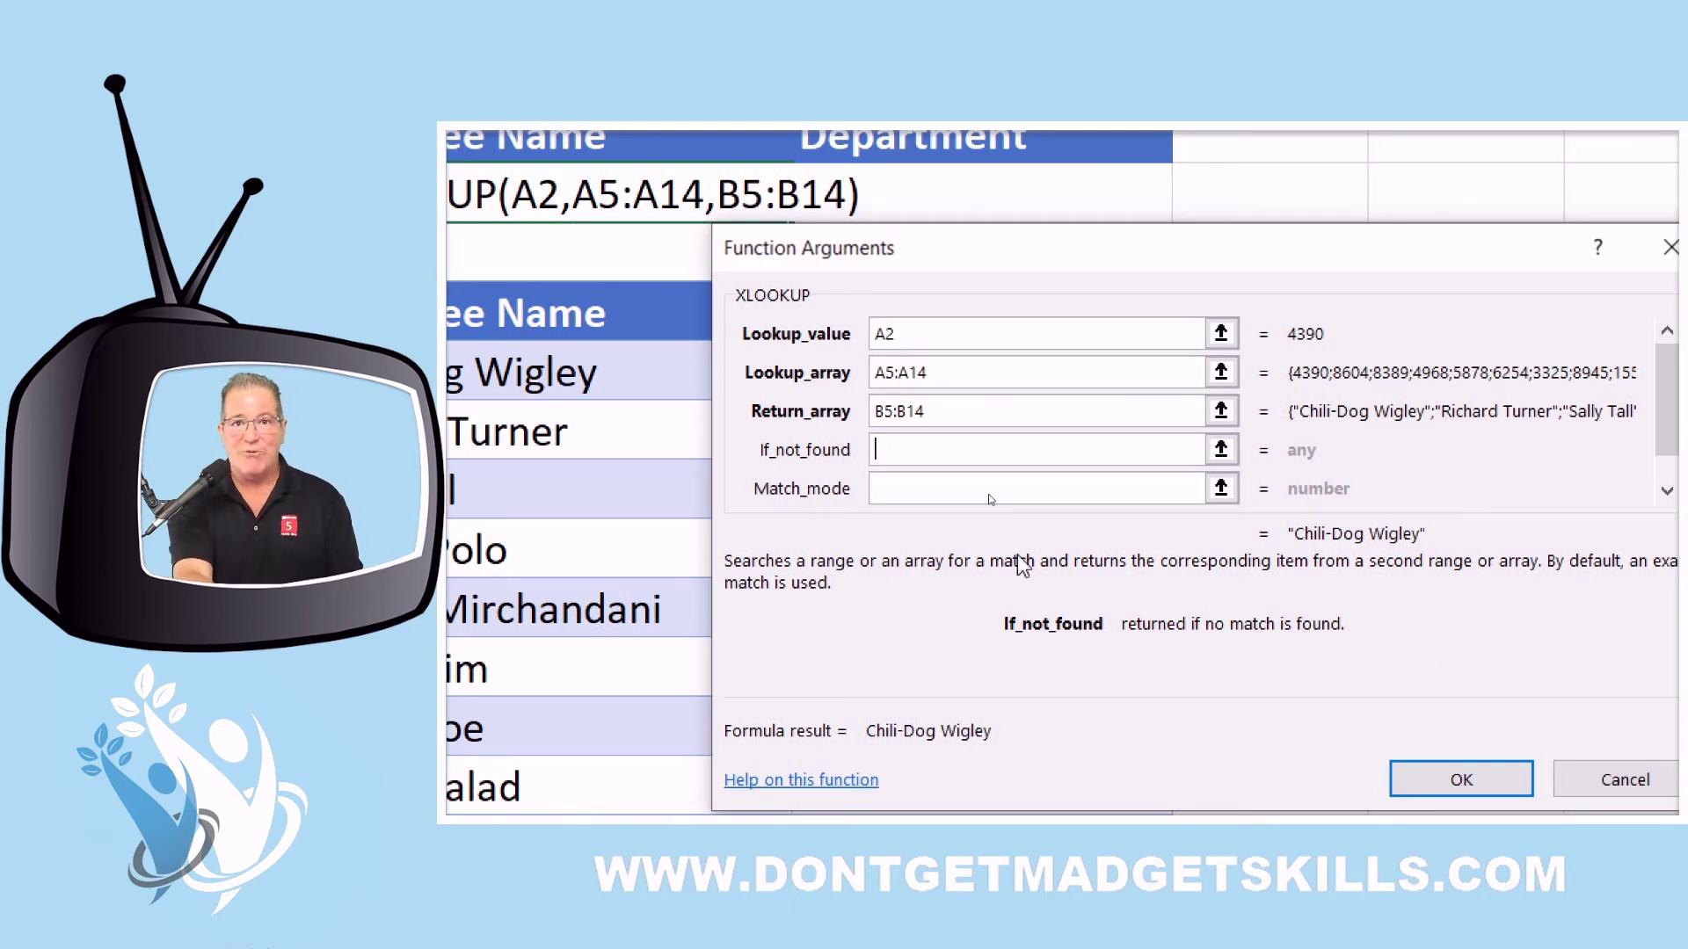
- Set the if-not-found argument to "ID not found"
type("id")
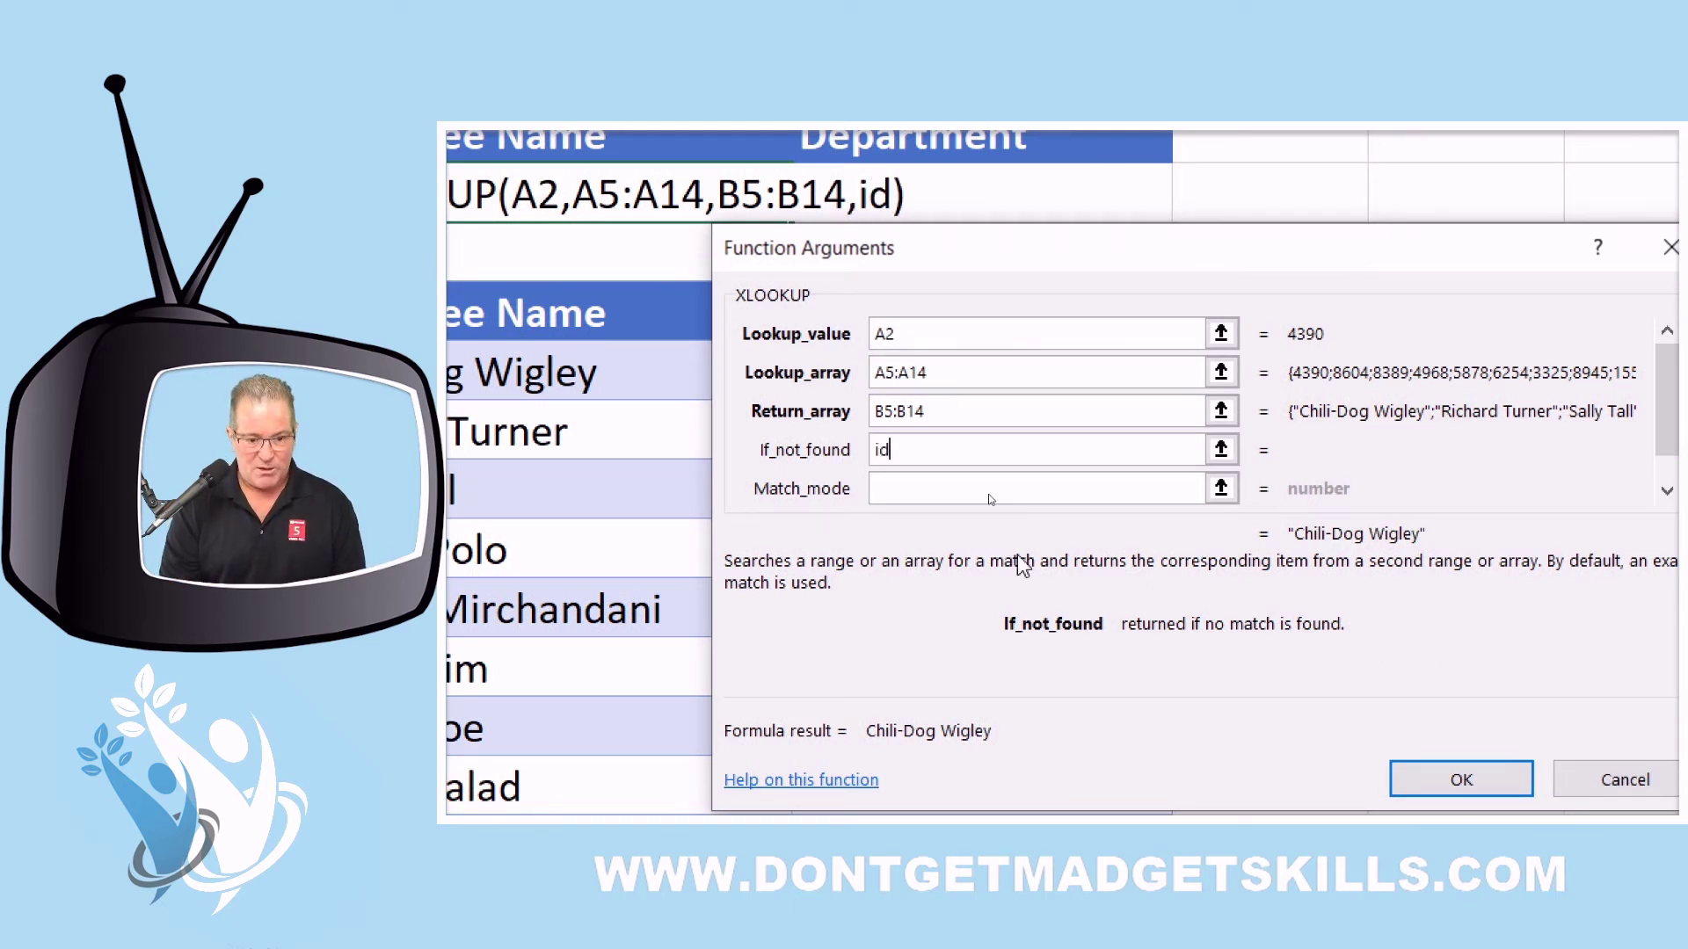
key("BackSpace")
key("BackSpace")
type("ID not ")
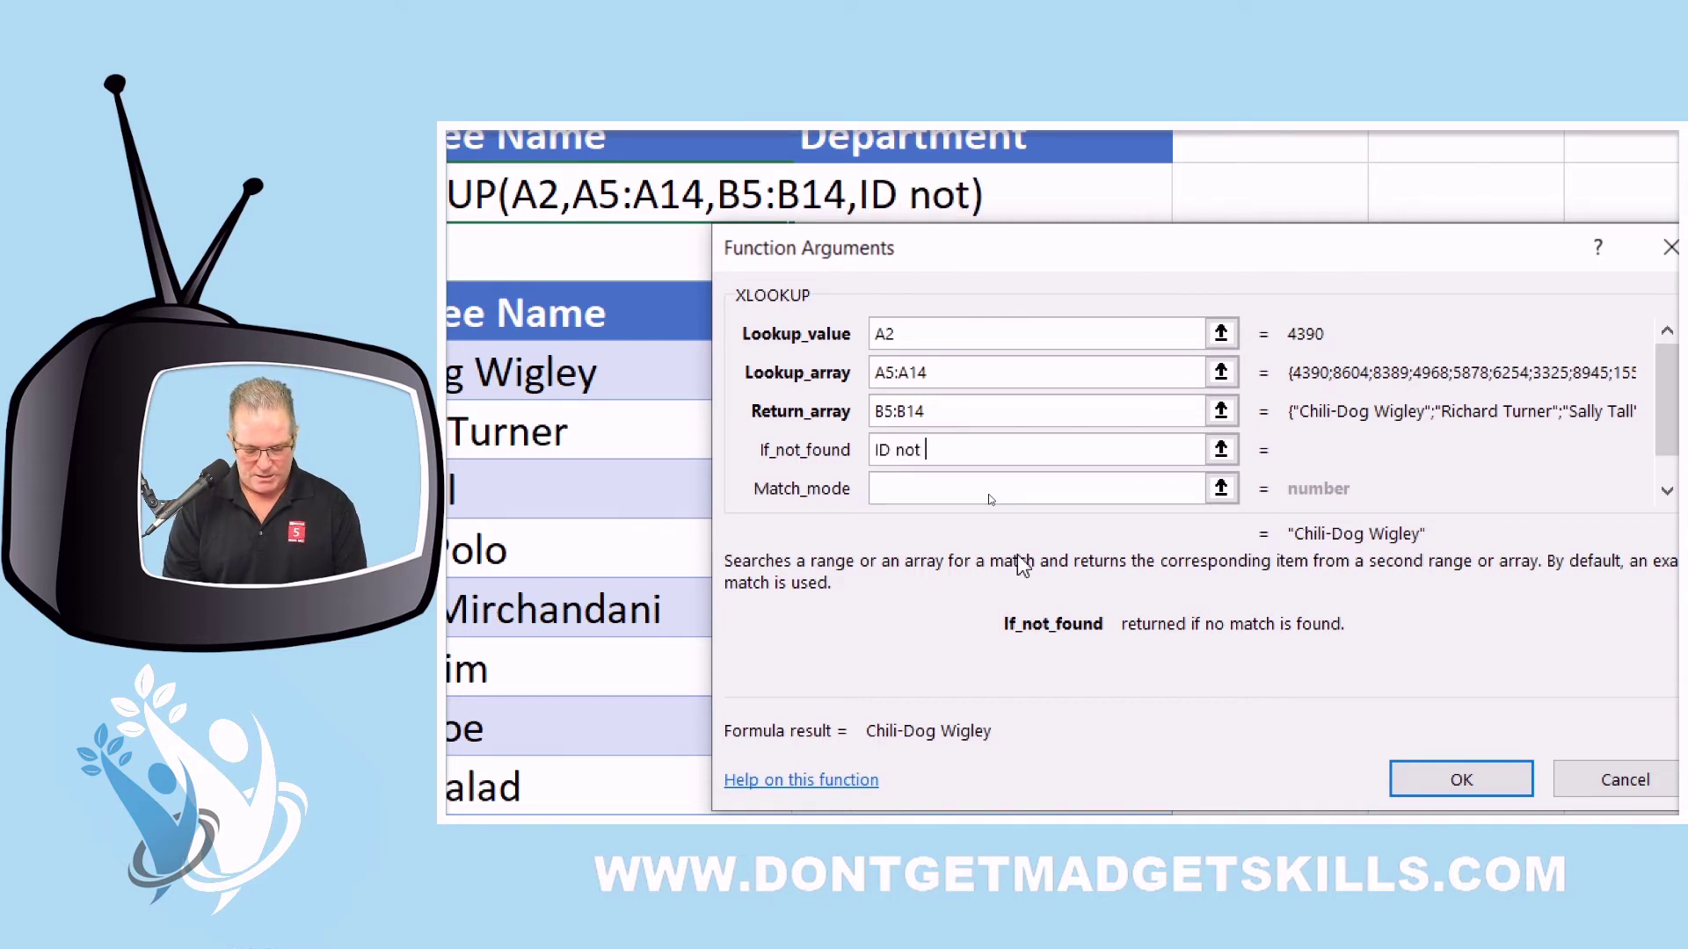
type("found")
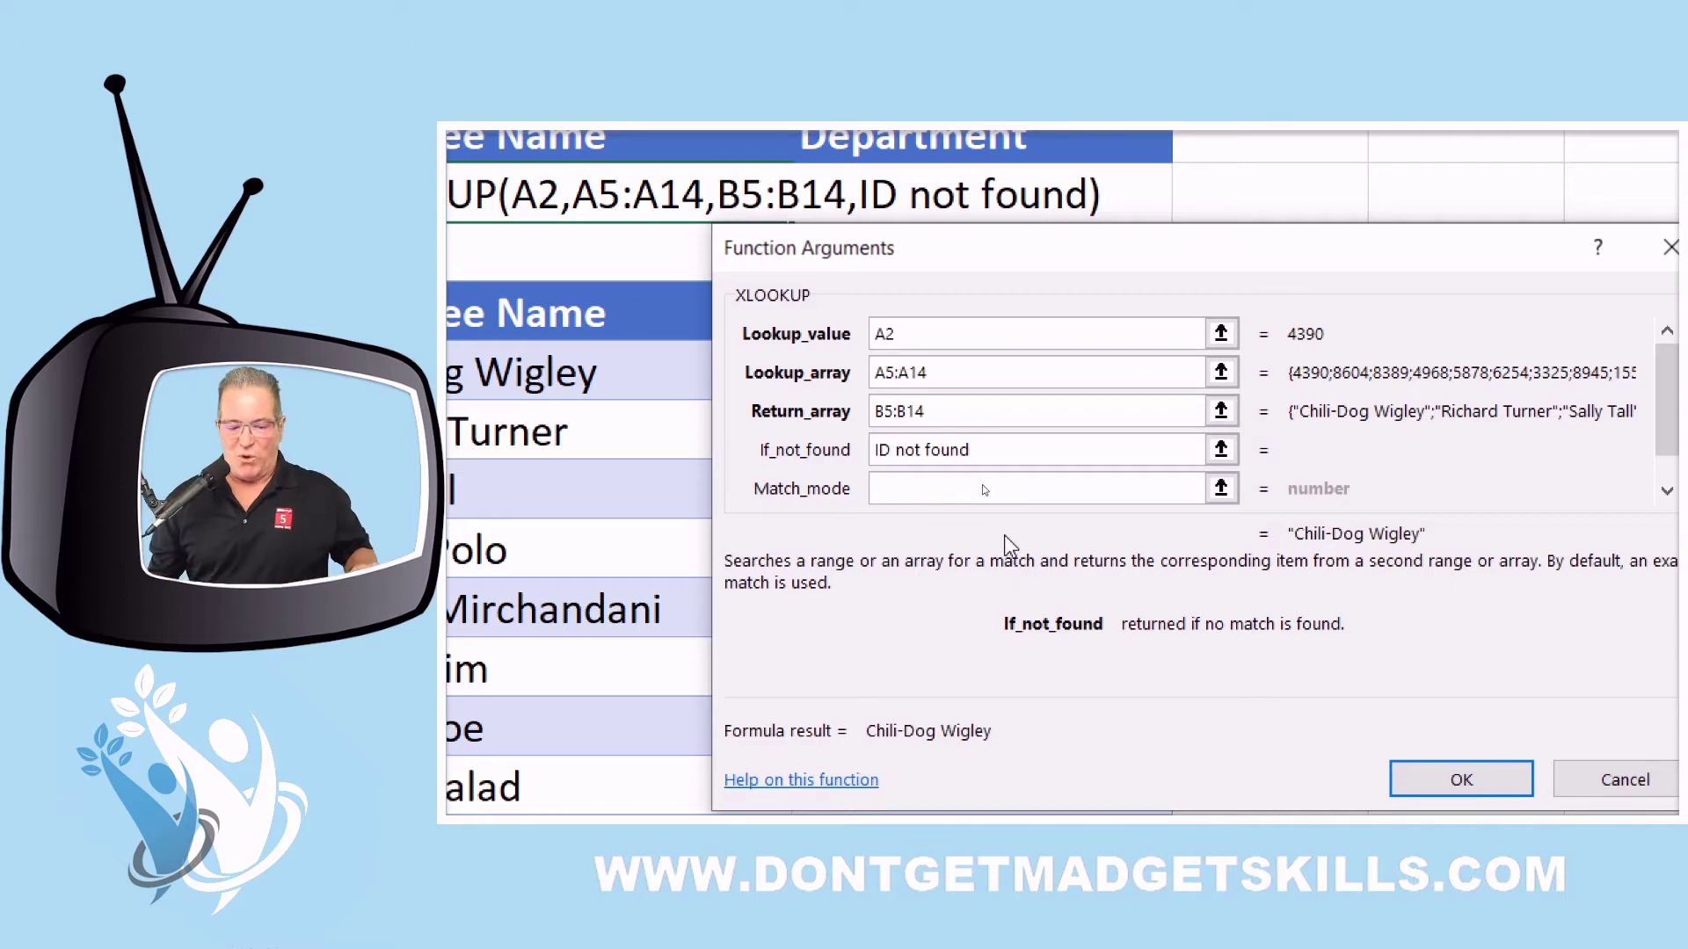
- Check the match mode and search mode arguments, leave both empty, and complete the XLOOKUP formula
scroll(1062, 431, "down", 2)
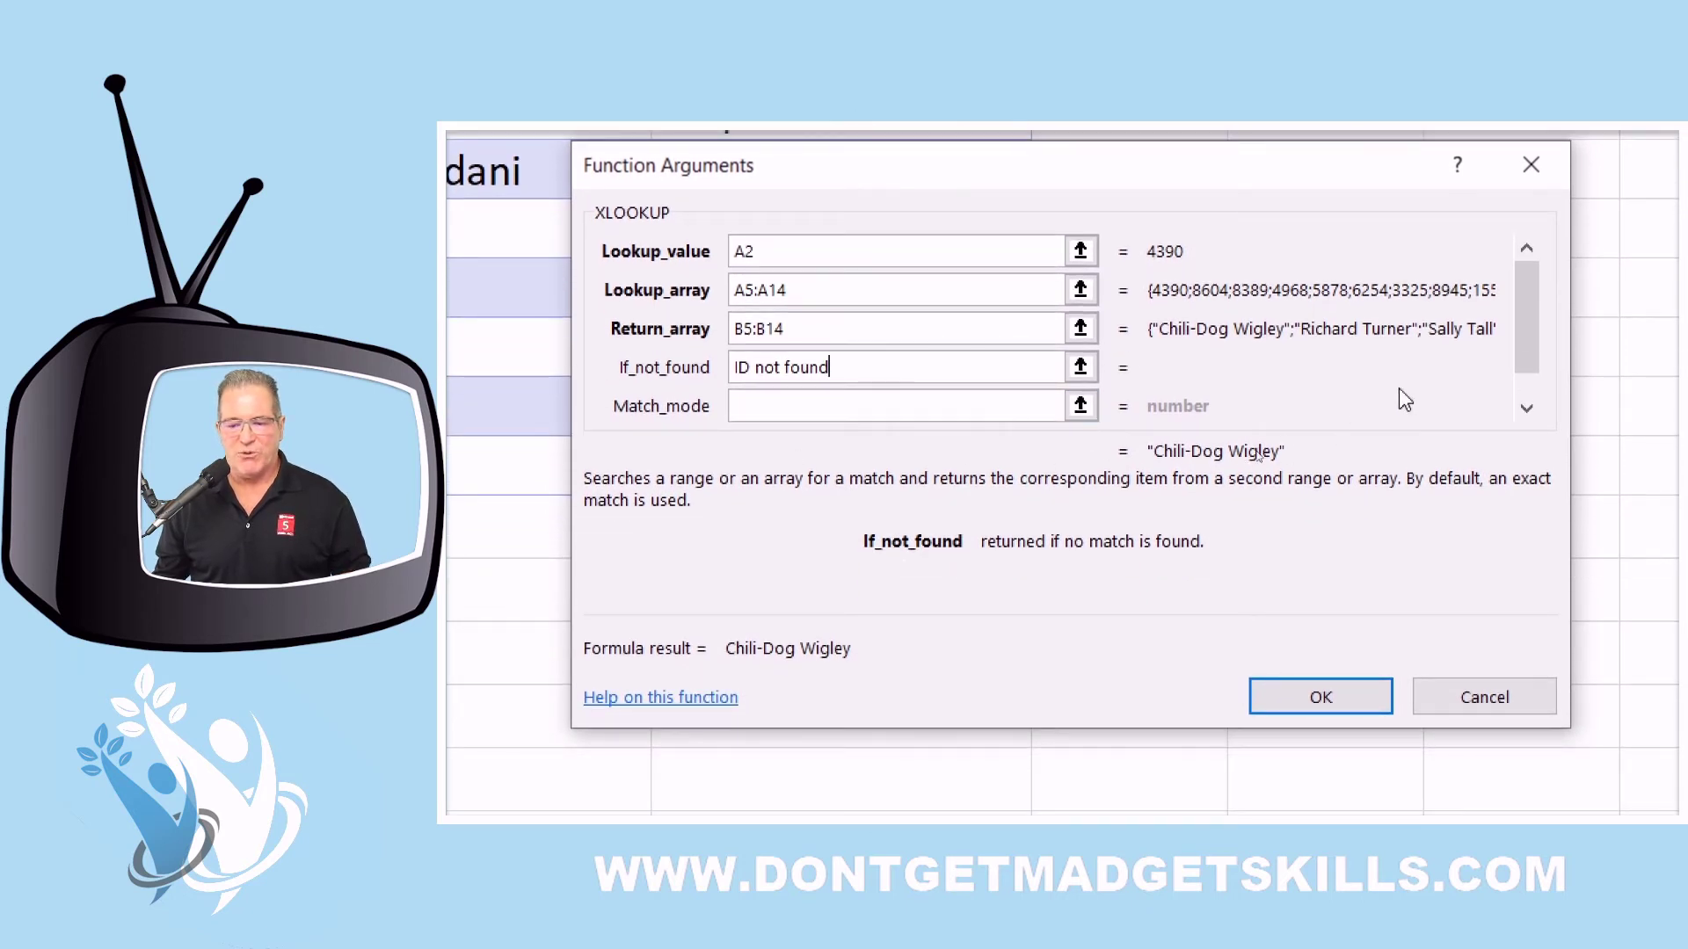
left_click_drag(1522, 311, 1526, 363)
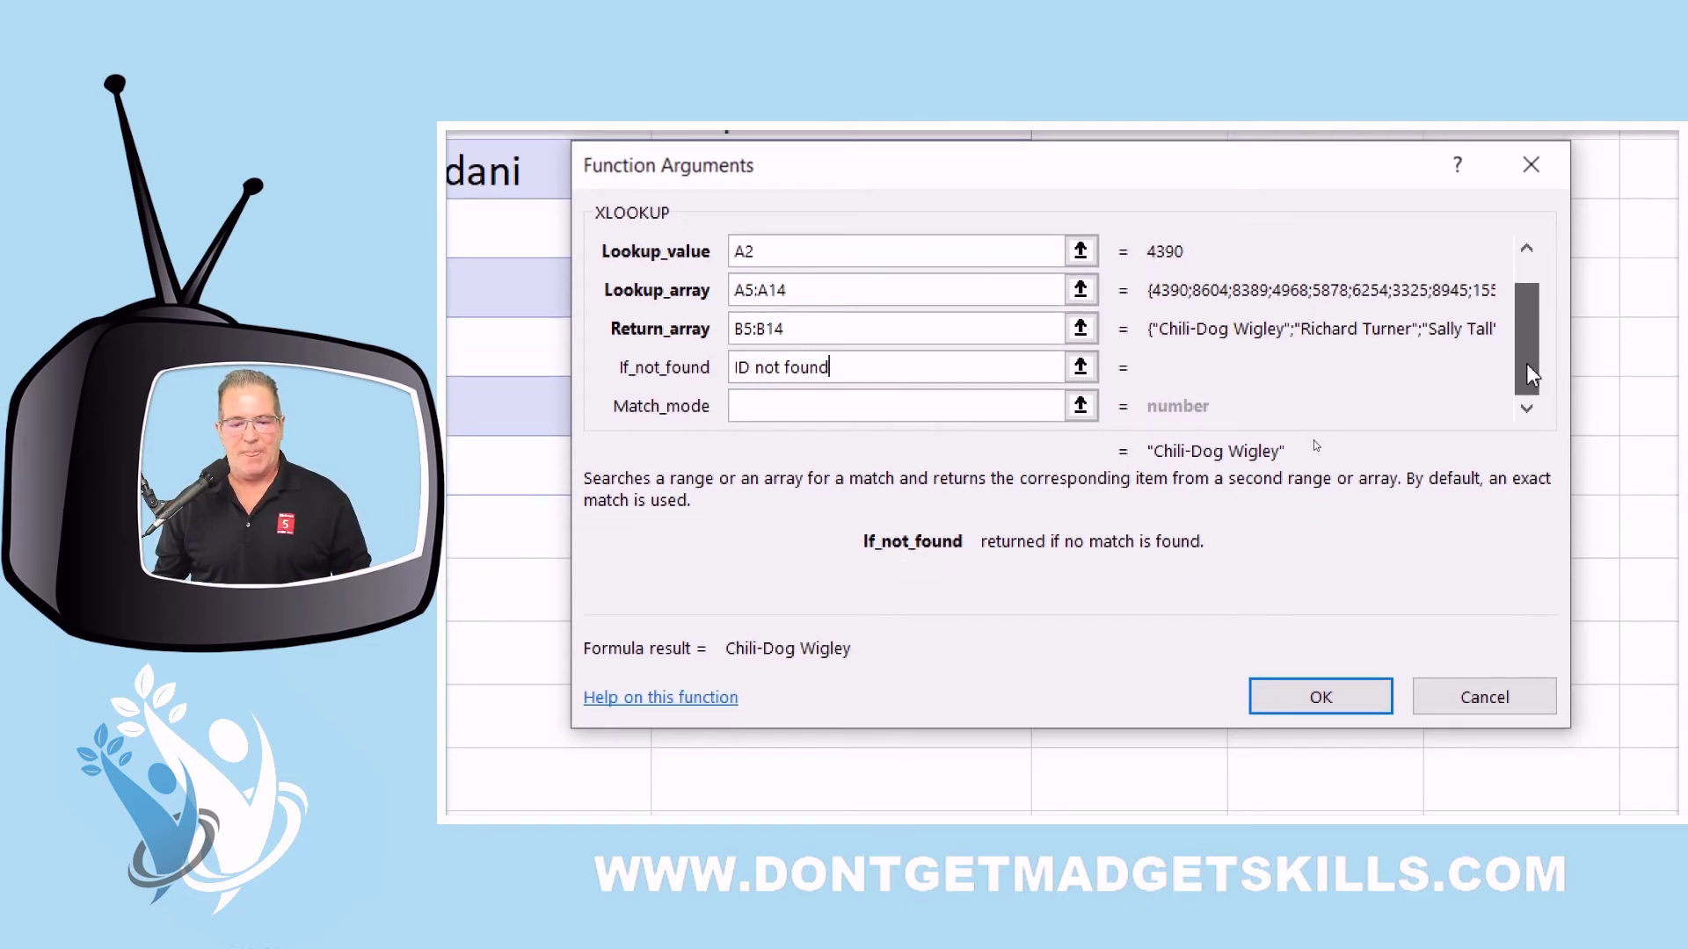
left_click(940, 373)
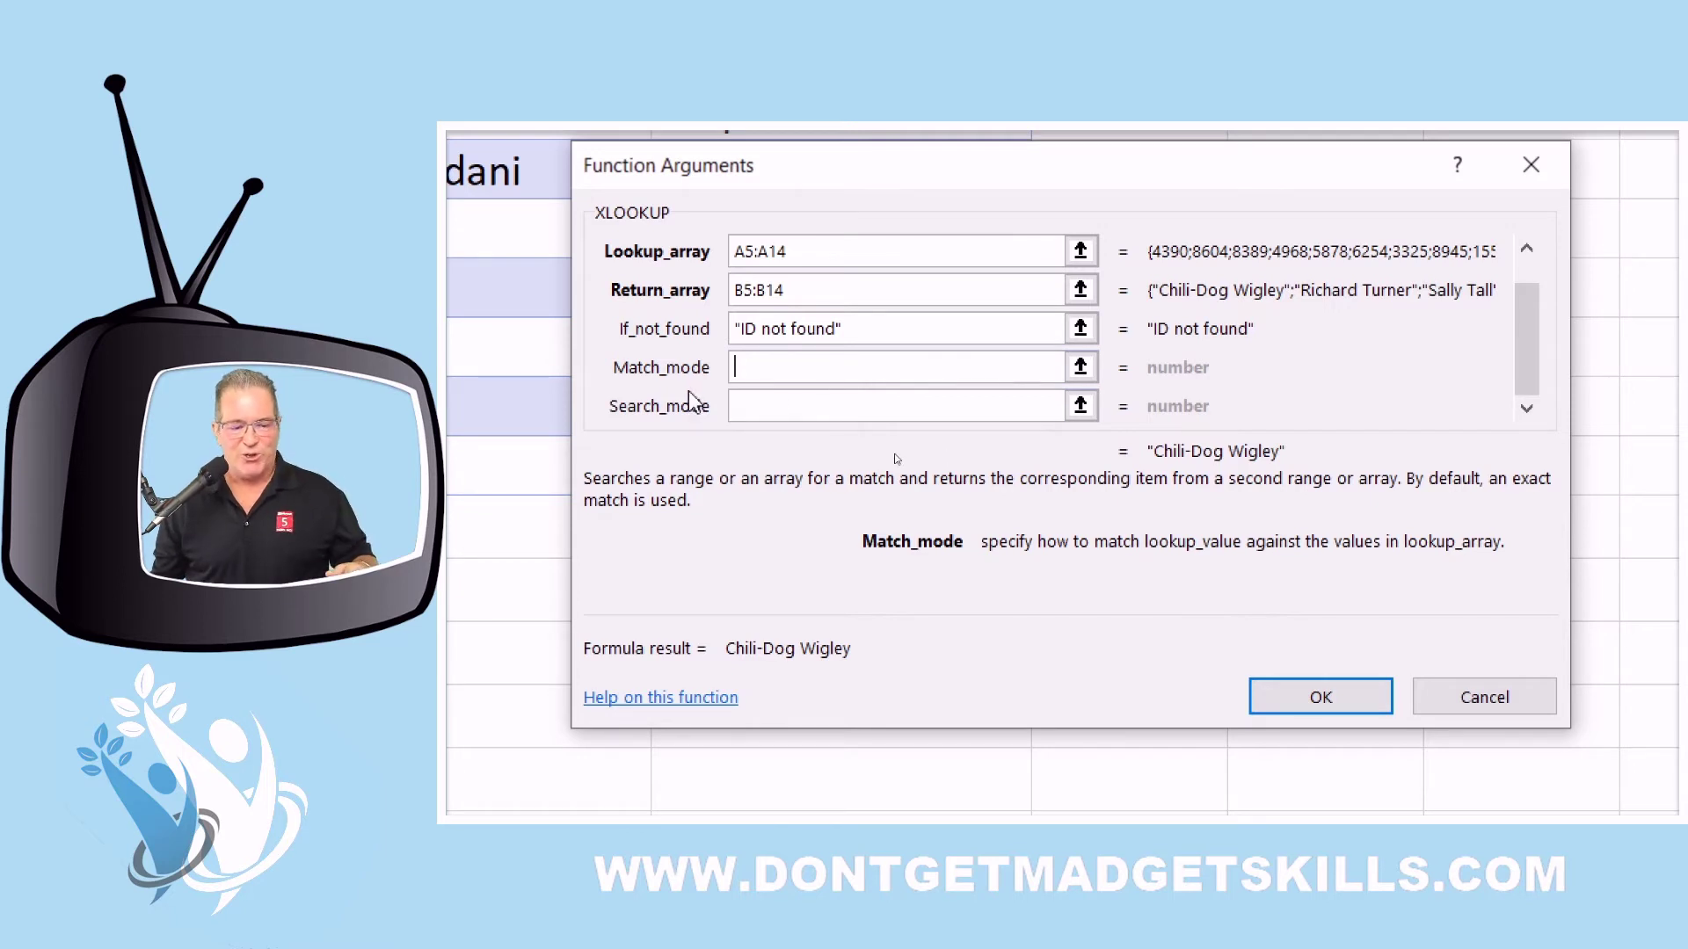
left_click(768, 406)
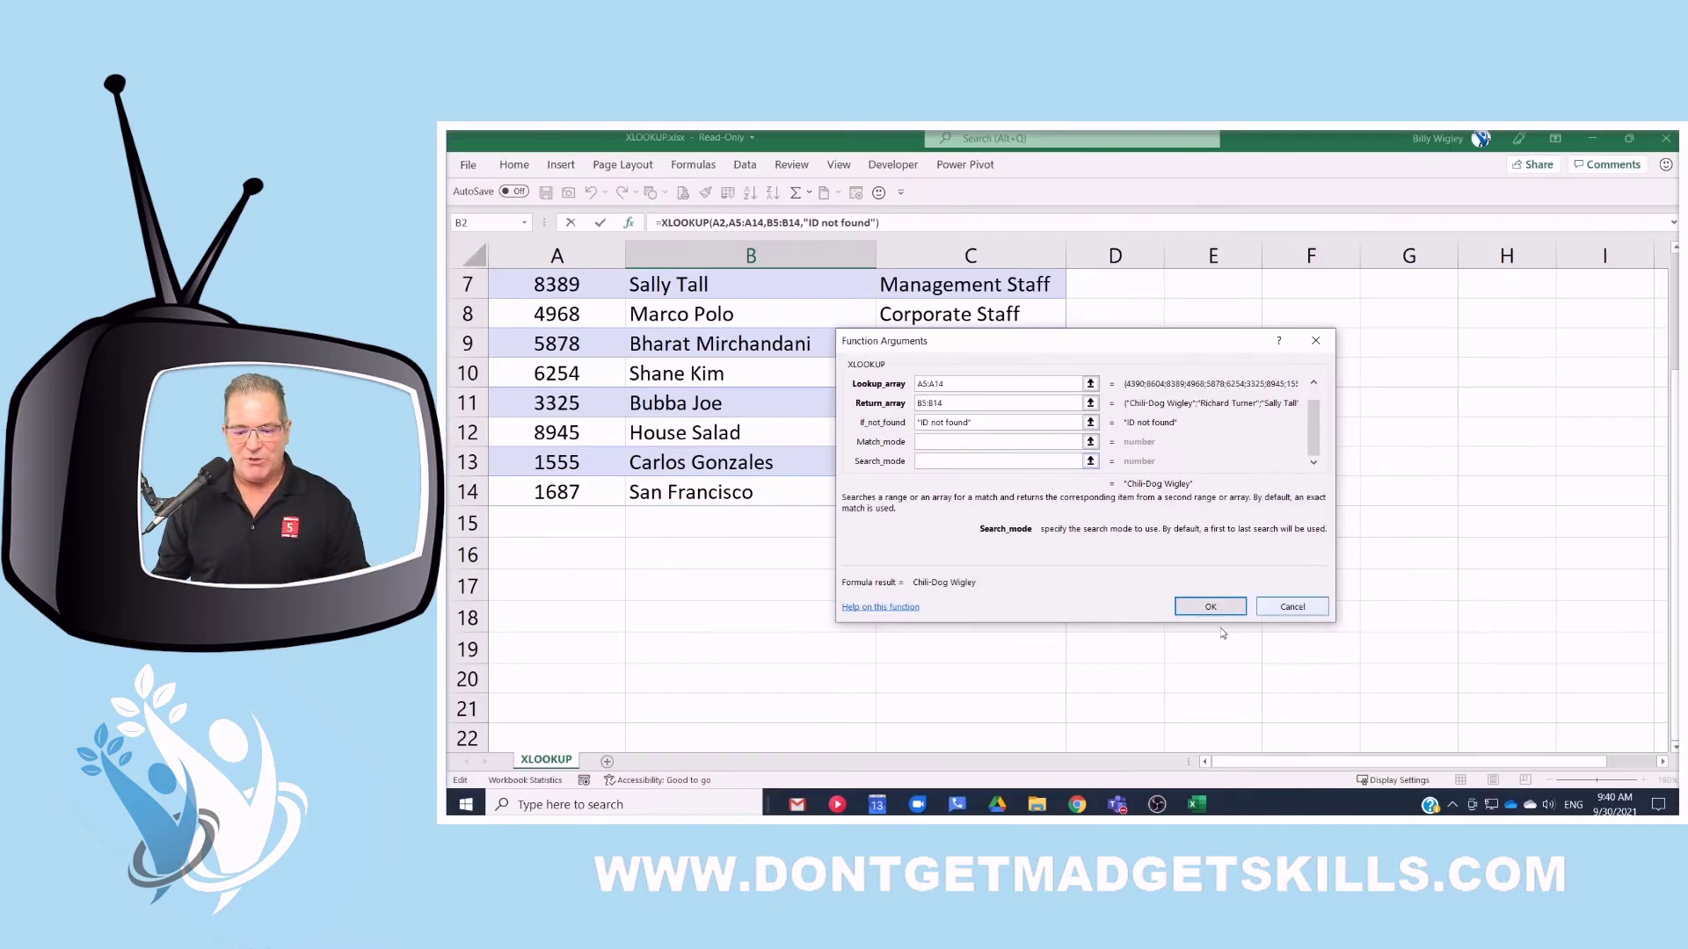
left_click(1363, 699)
- Test the lookup by replacing the employee ID in A2 with the one listed in row 13
scroll(1130, 509, "up", 1)
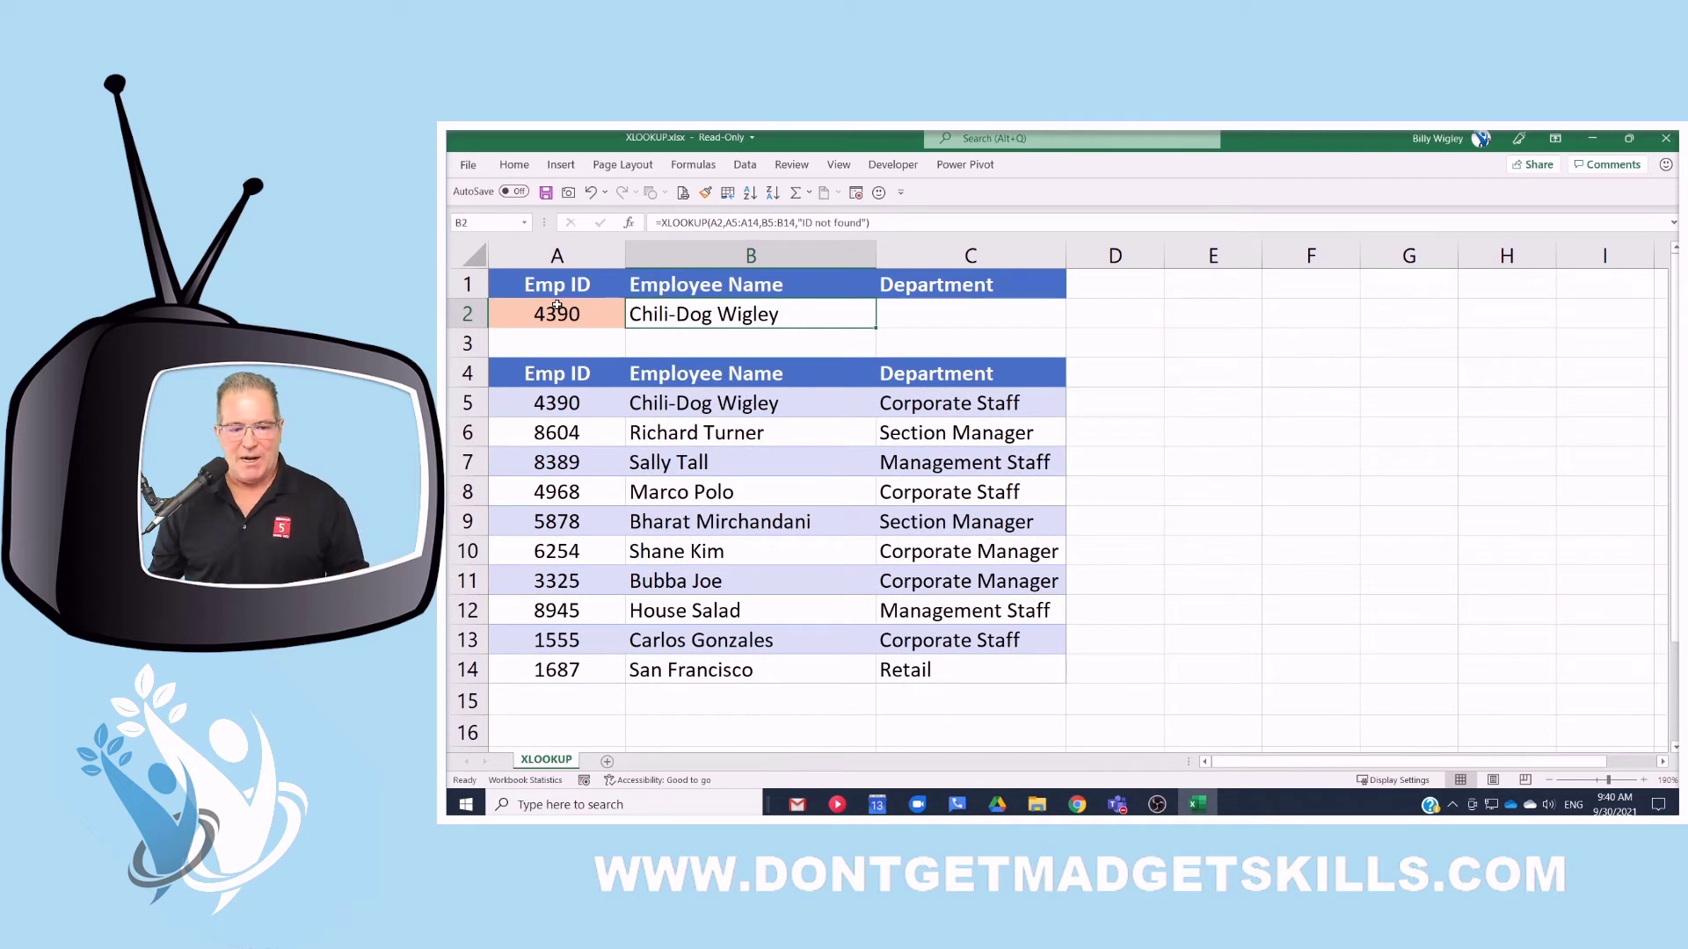
left_click(545, 310)
type("1555")
key("Return")
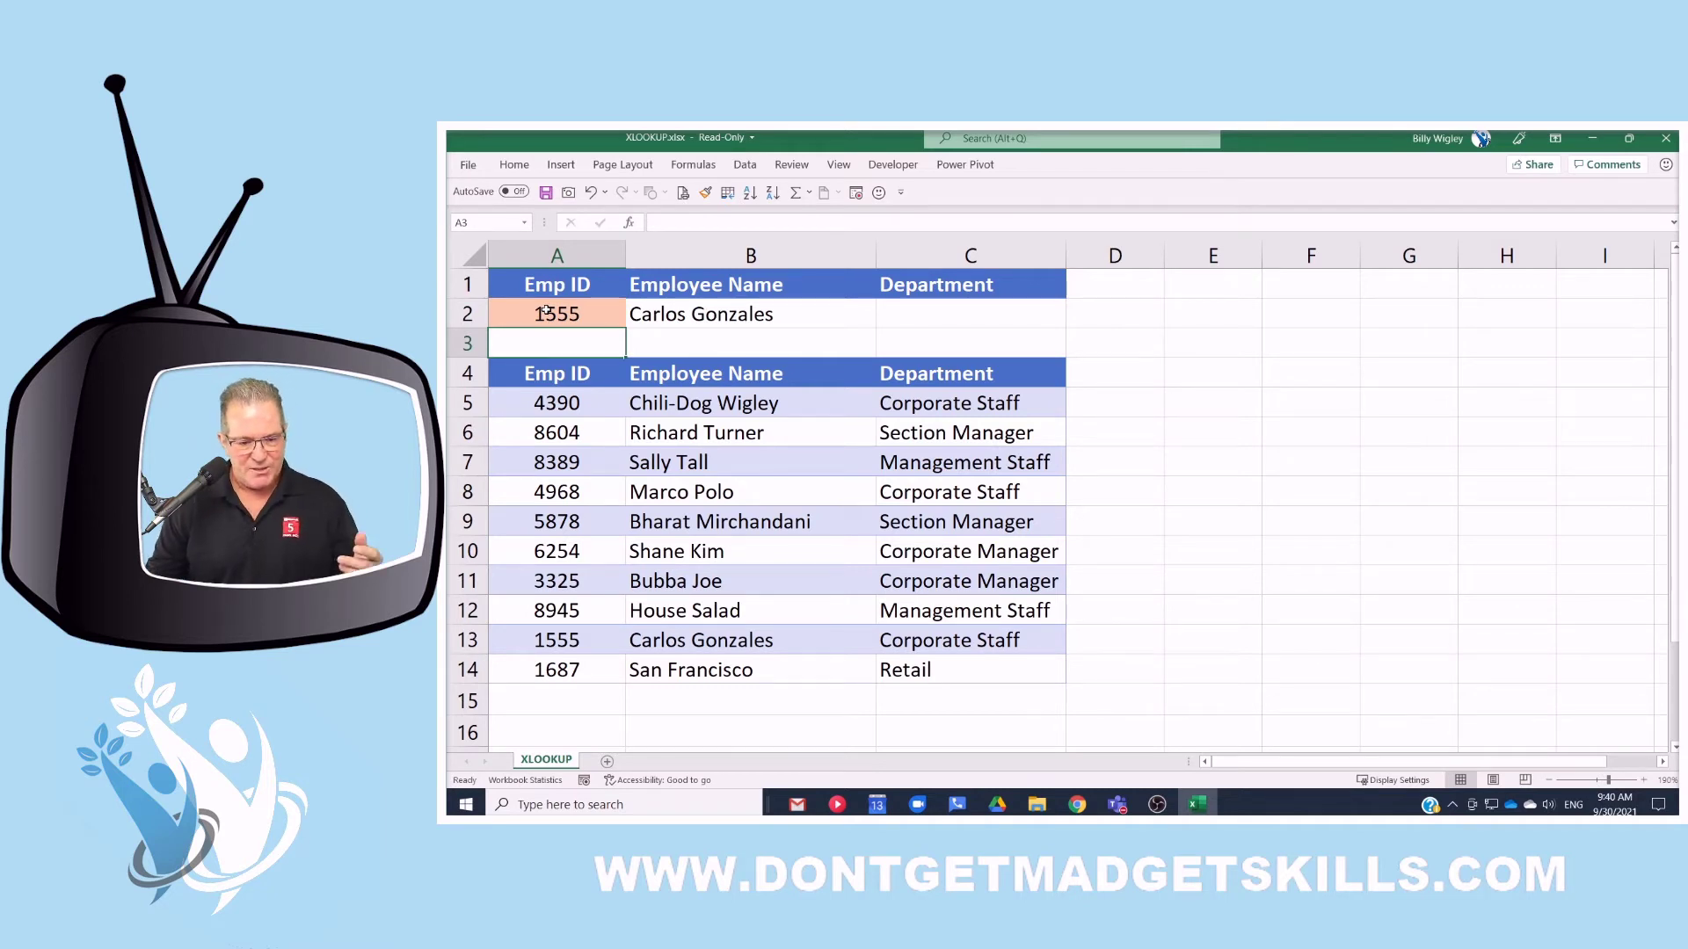
left_click(758, 309)
left_click(953, 312)
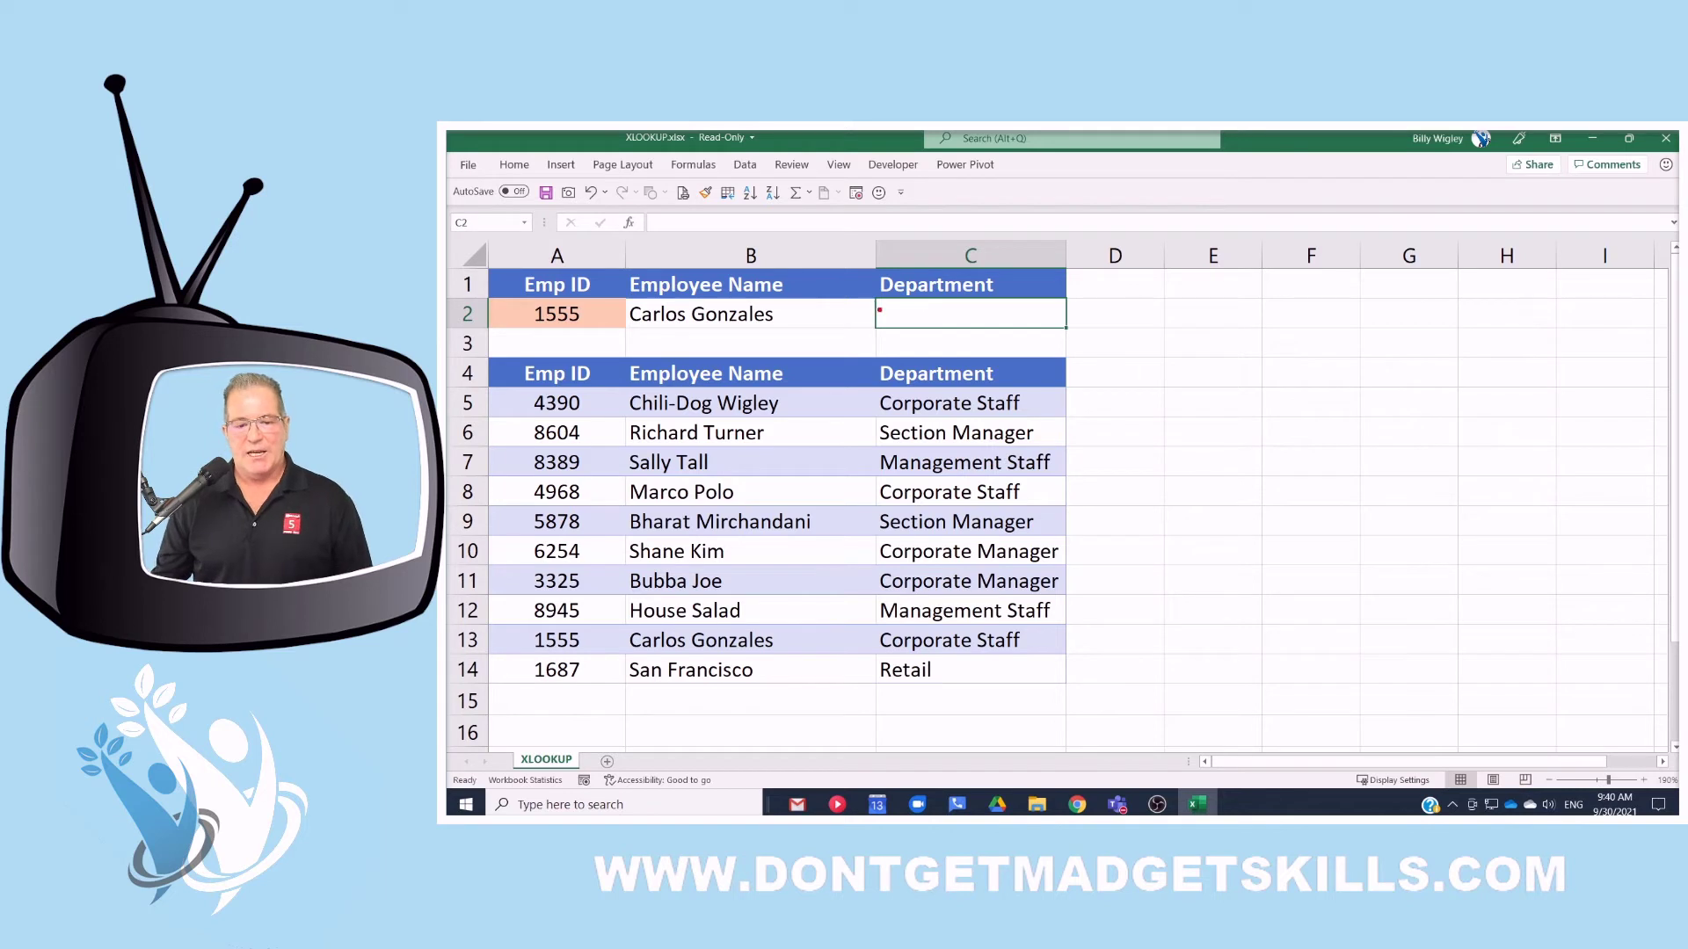
mouse_move(875, 295)
left_mouse_down()
mouse_move(917, 334)
mouse_move(1070, 335)
left_mouse_up()
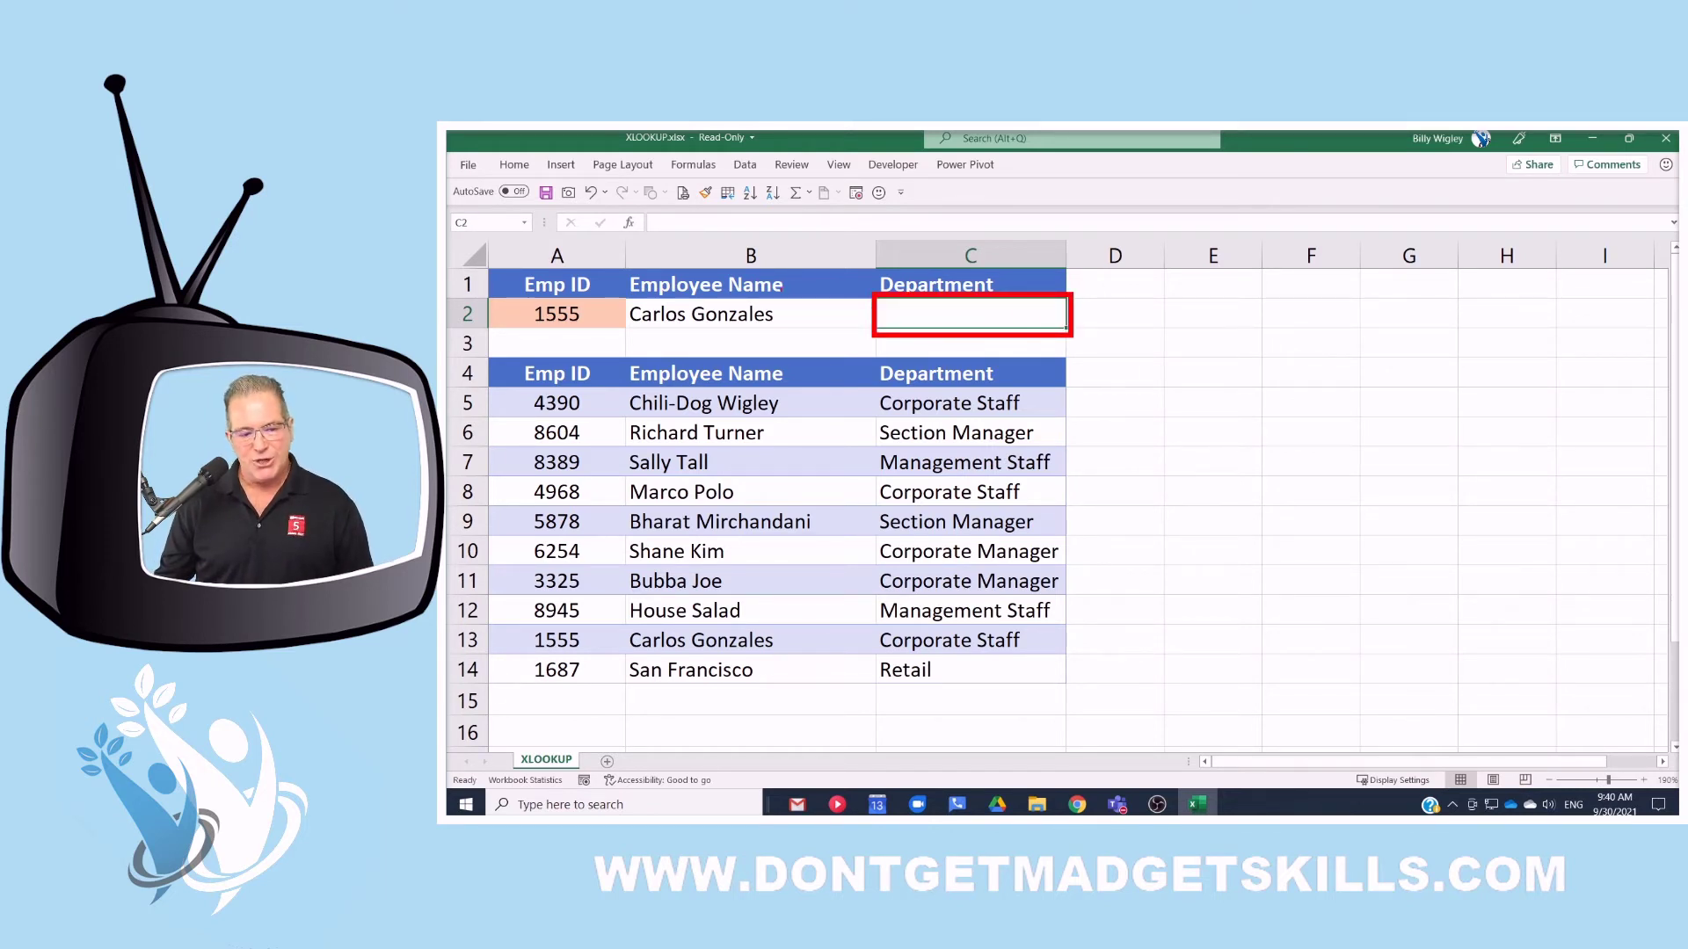
mouse_move(884, 374)
left_mouse_down()
mouse_move(880, 453)
mouse_move(1067, 668)
left_mouse_up()
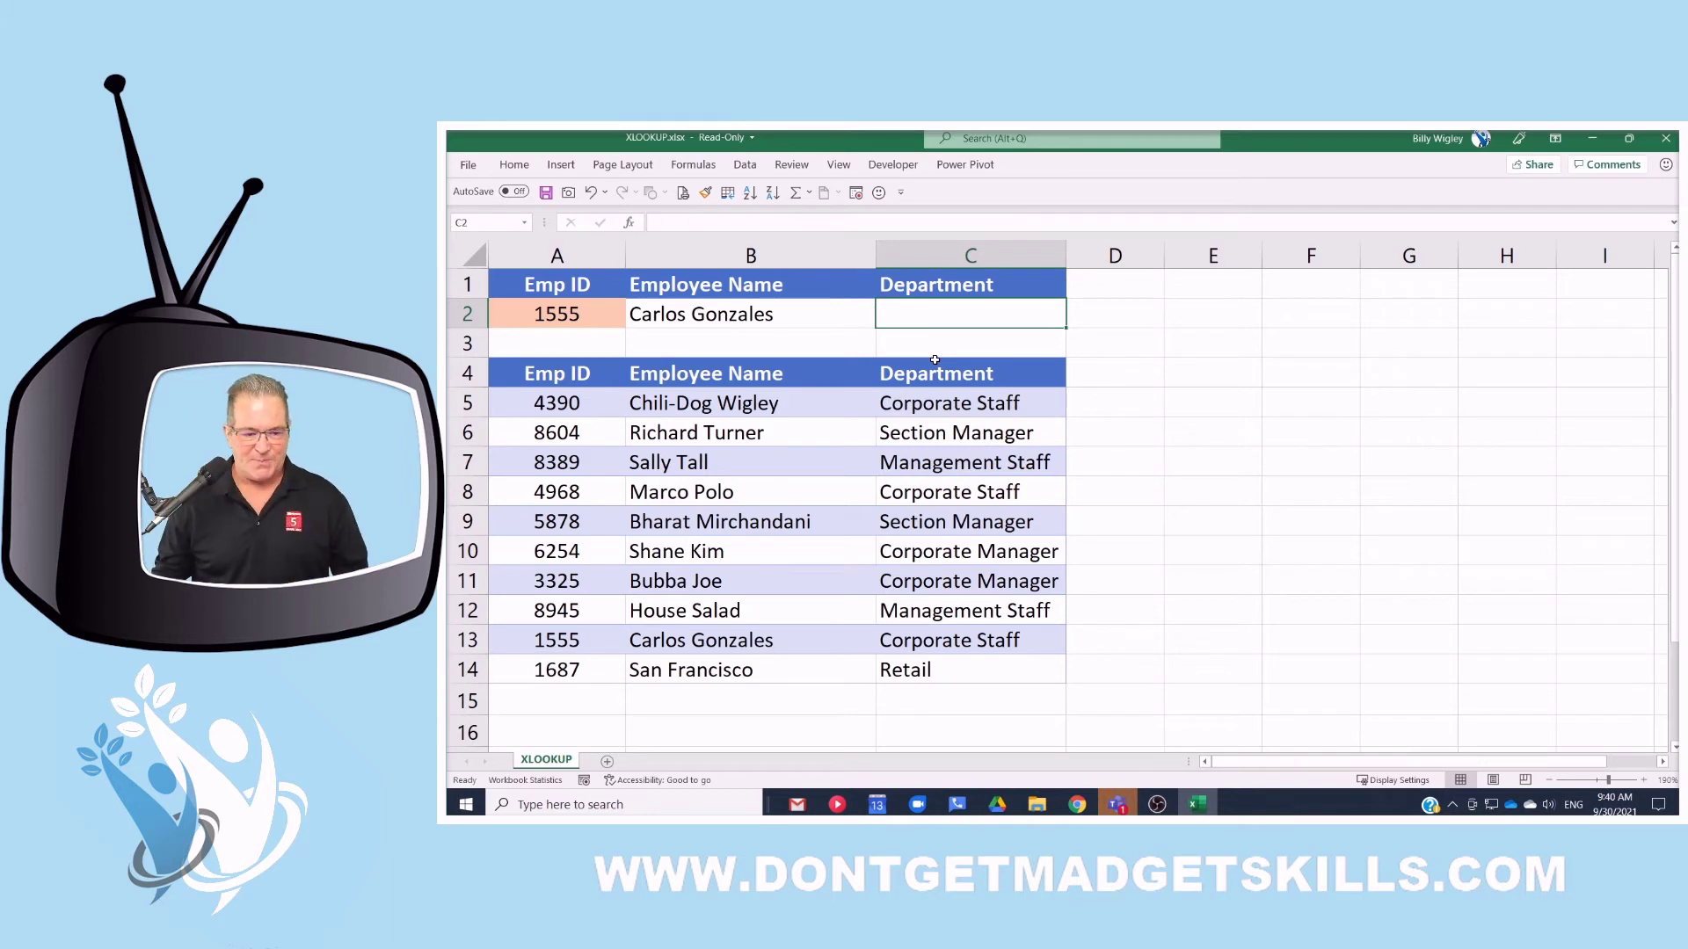
- Edit the XLOOKUP formula in B2 so its return array is B5:C14, covering both employee name and department
left_click(832, 313)
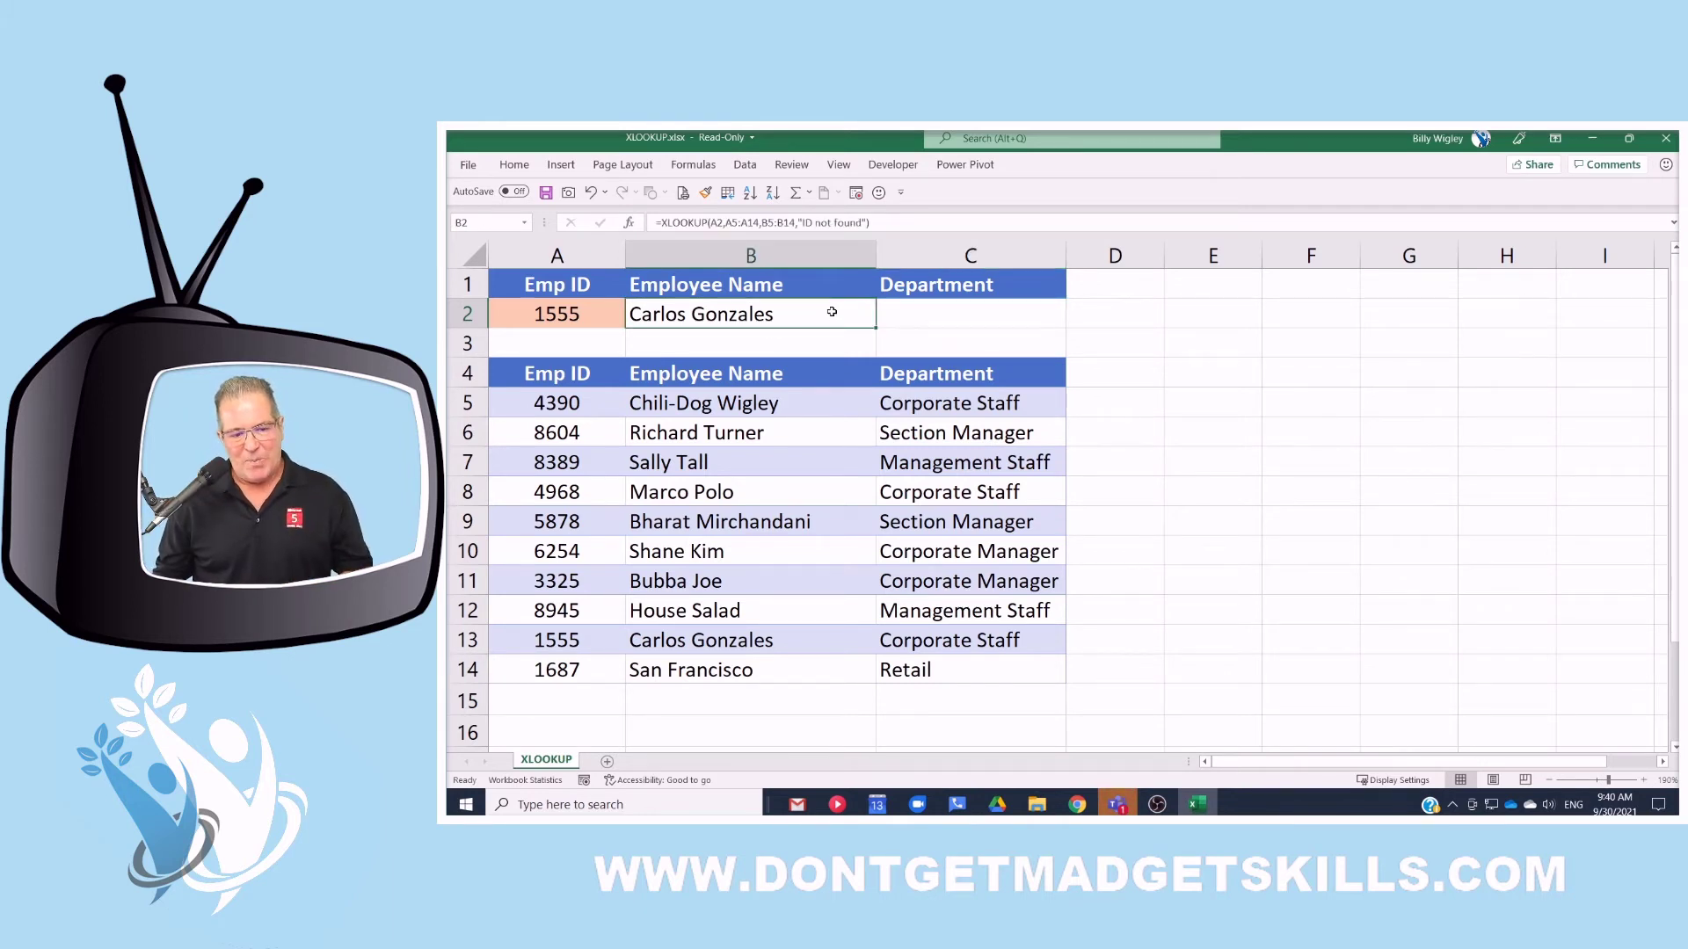
double_click(833, 313)
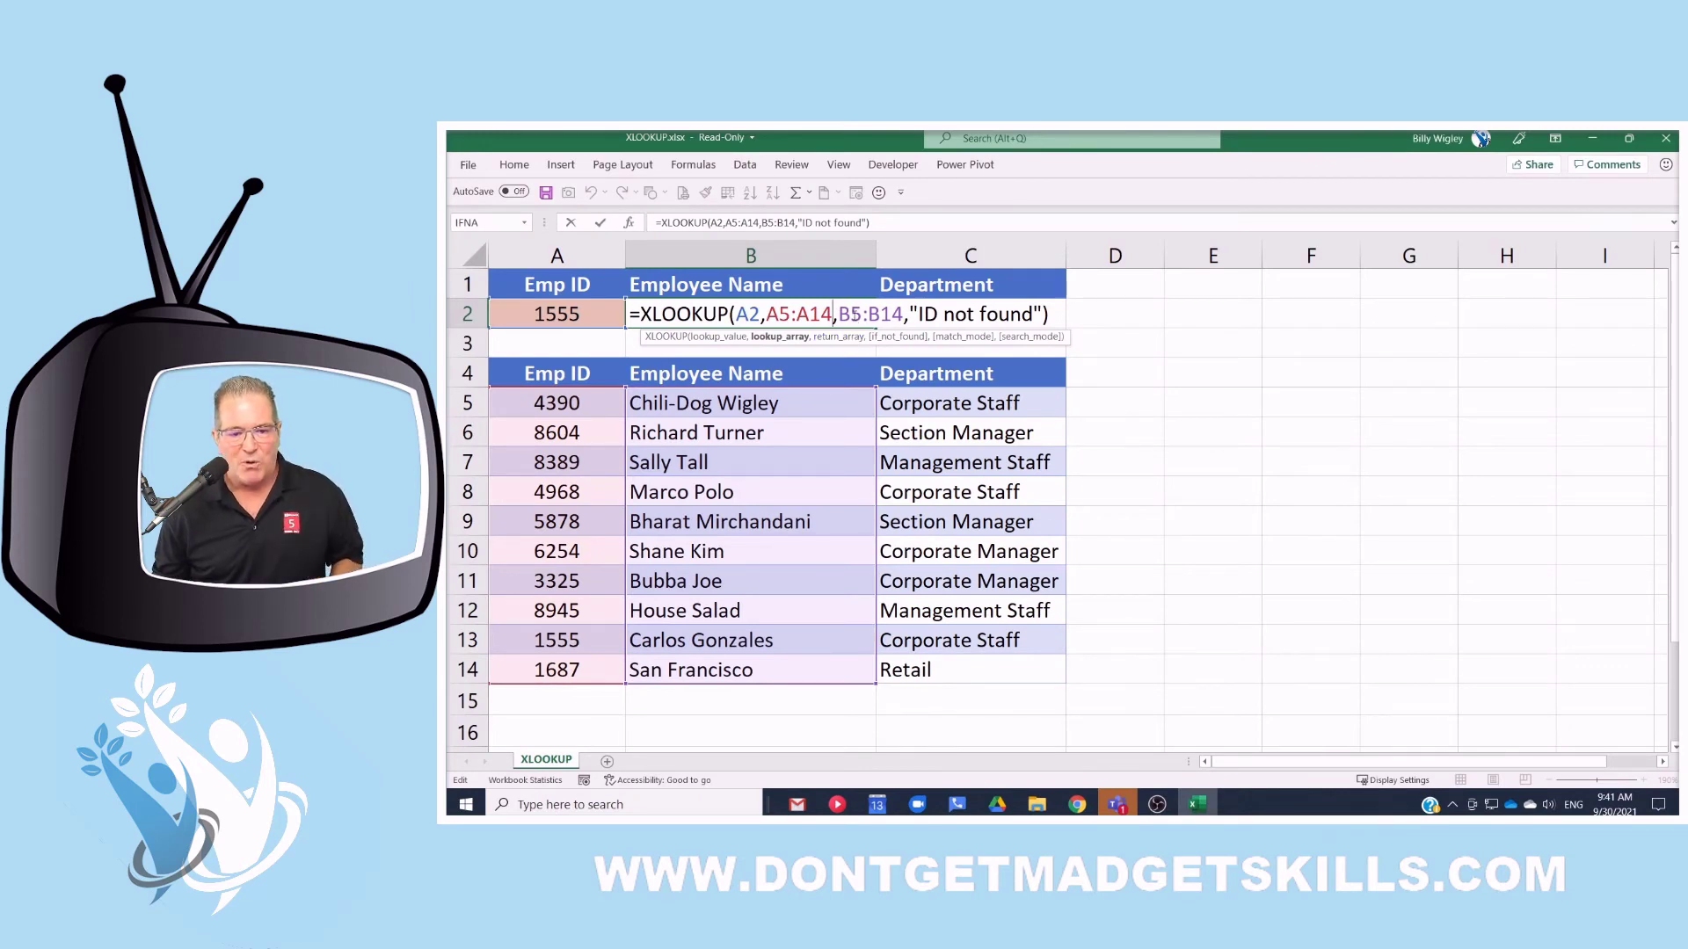
left_click_drag(839, 314, 905, 314)
left_click_drag(762, 402, 985, 666)
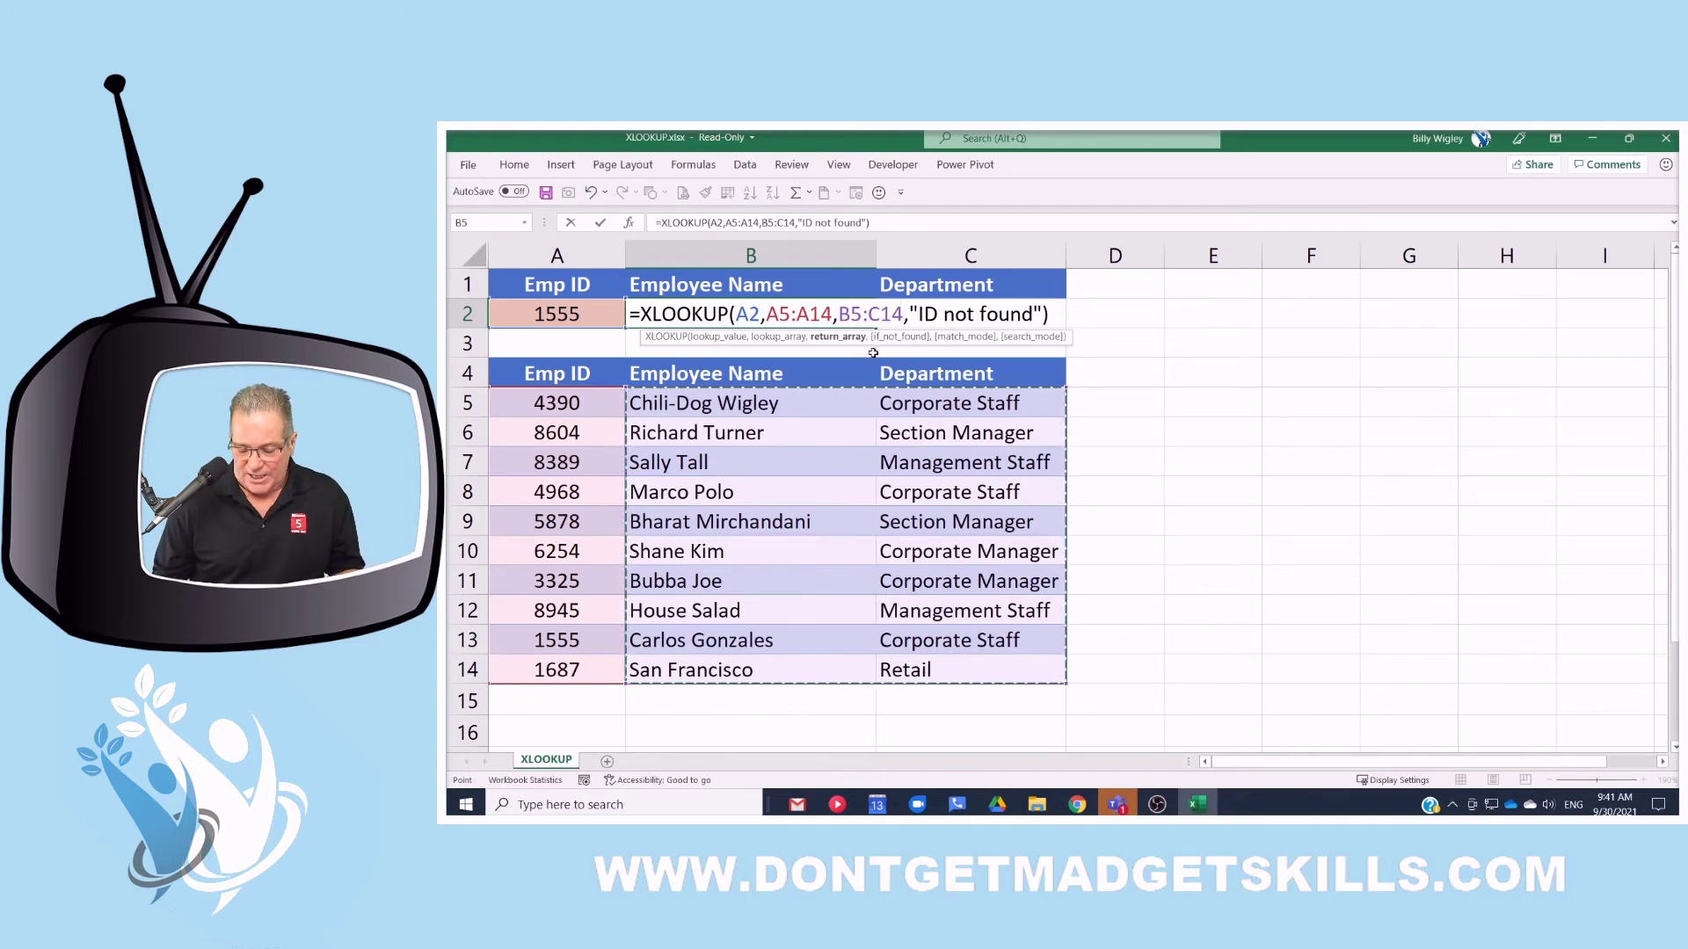
key("Return")
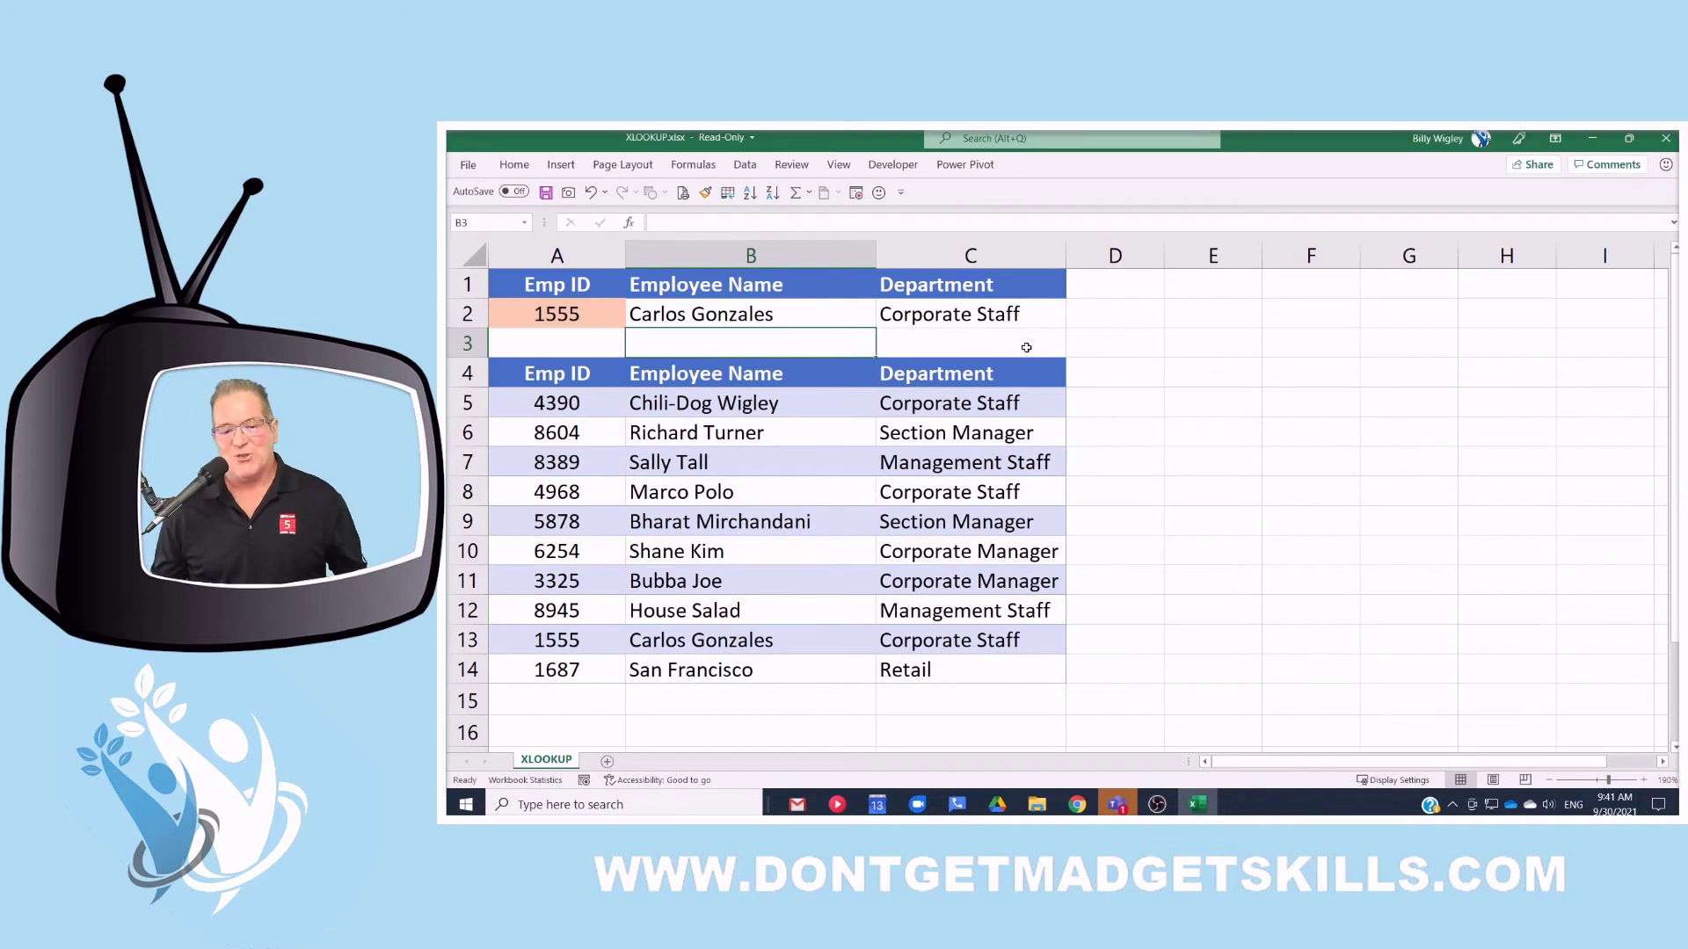
- Test the two-column lookup by replacing the employee ID in A2 with the one listed in row 5
left_click(567, 309)
type("4390")
key("Return")
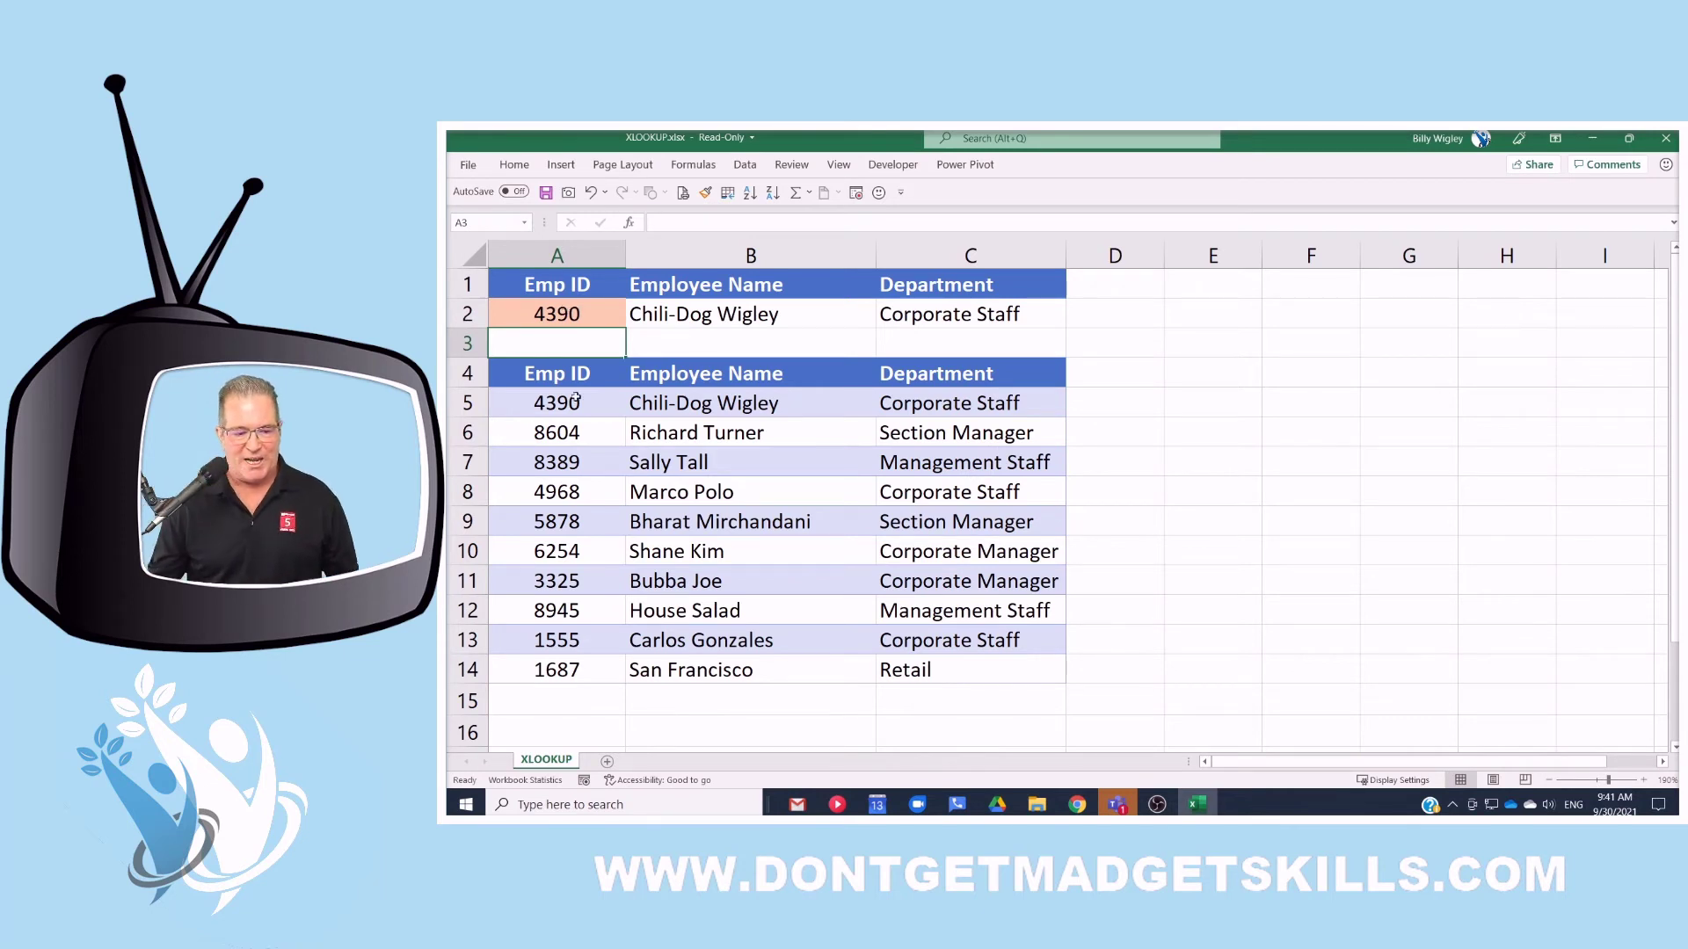
- Test the two-column lookup by replacing the employee ID in A2 with the one listed in row 10
left_click_drag(561, 497, 967, 491)
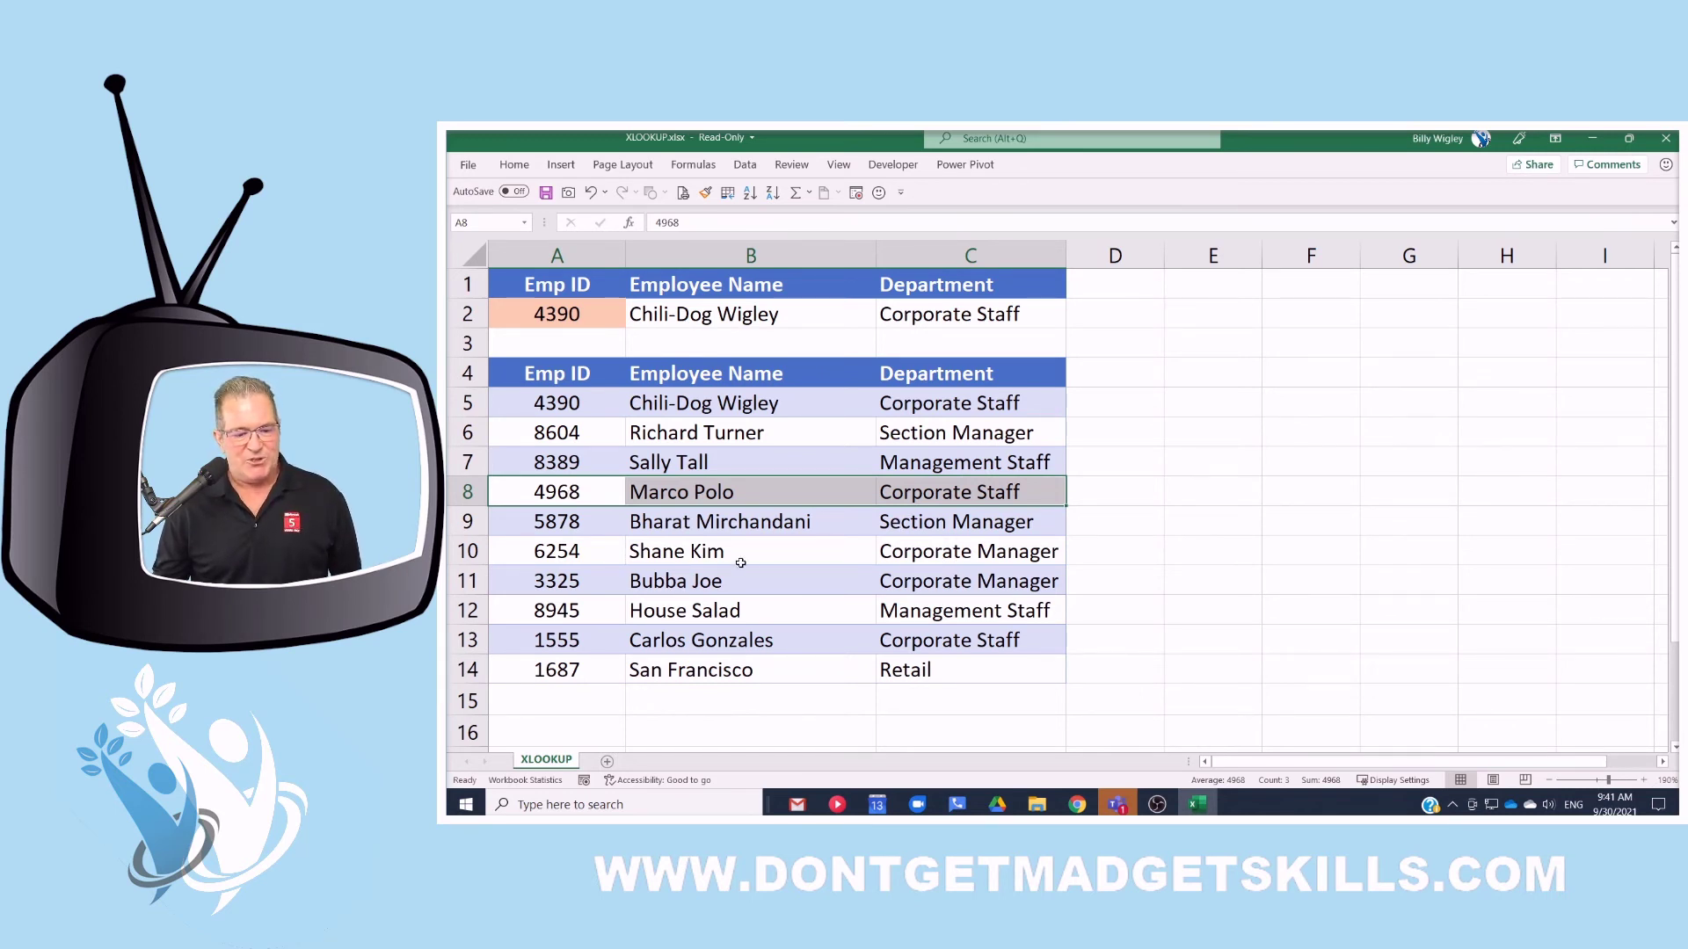
left_click(648, 563)
left_click(534, 554)
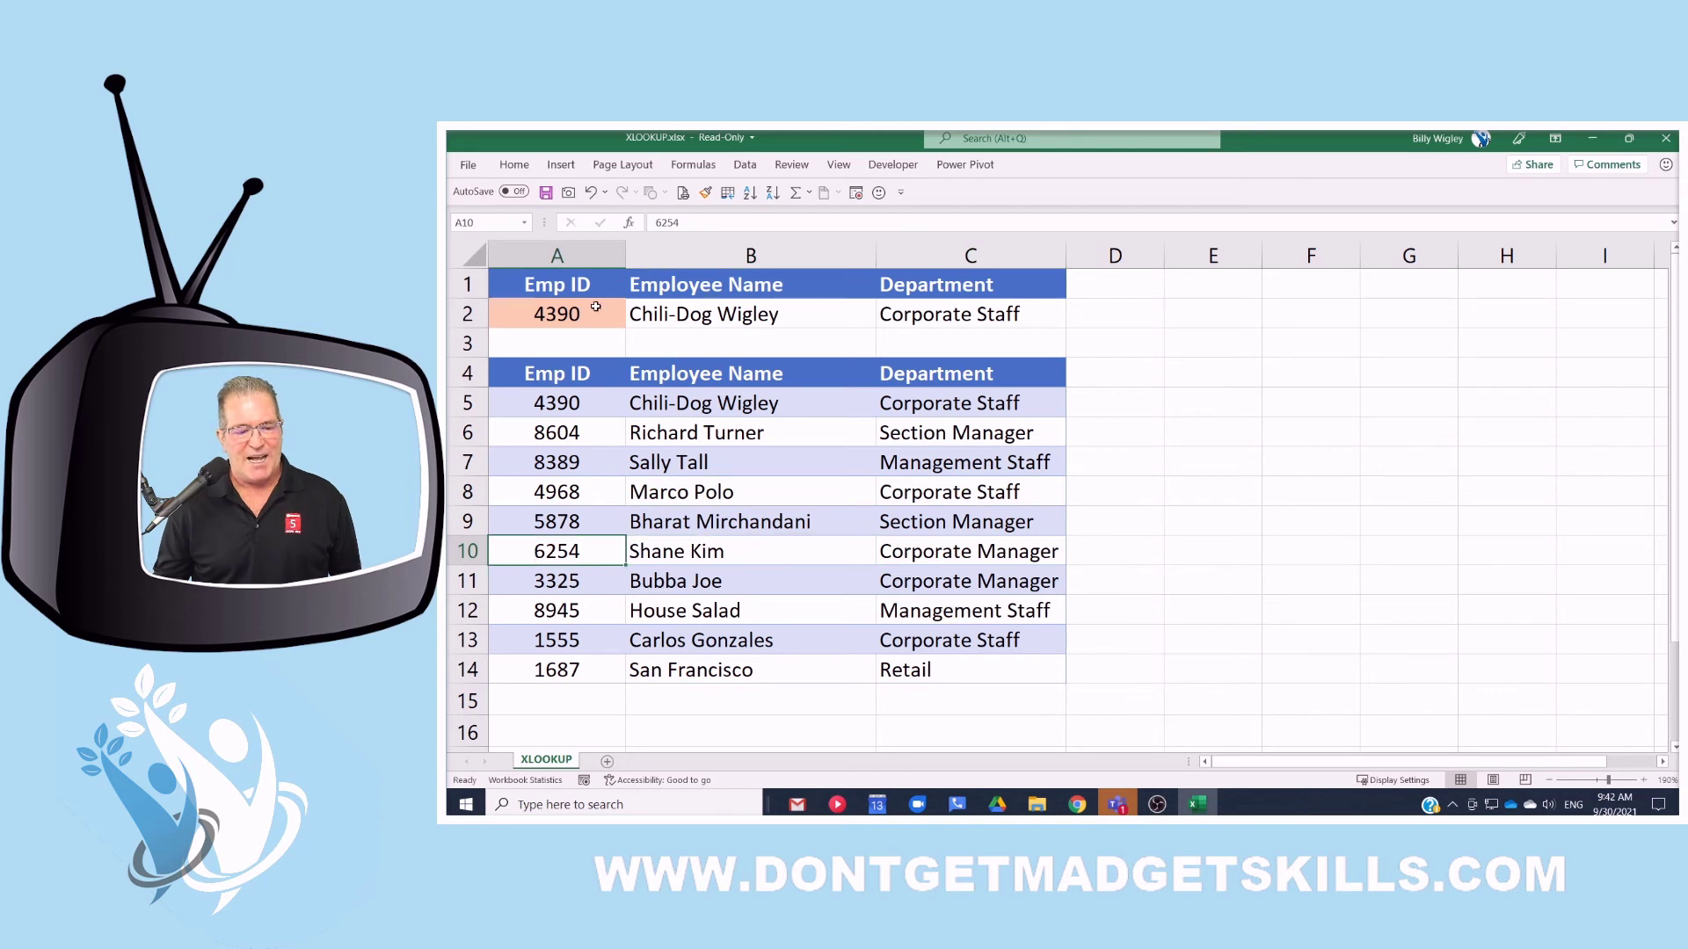
left_click(588, 312)
type("6254")
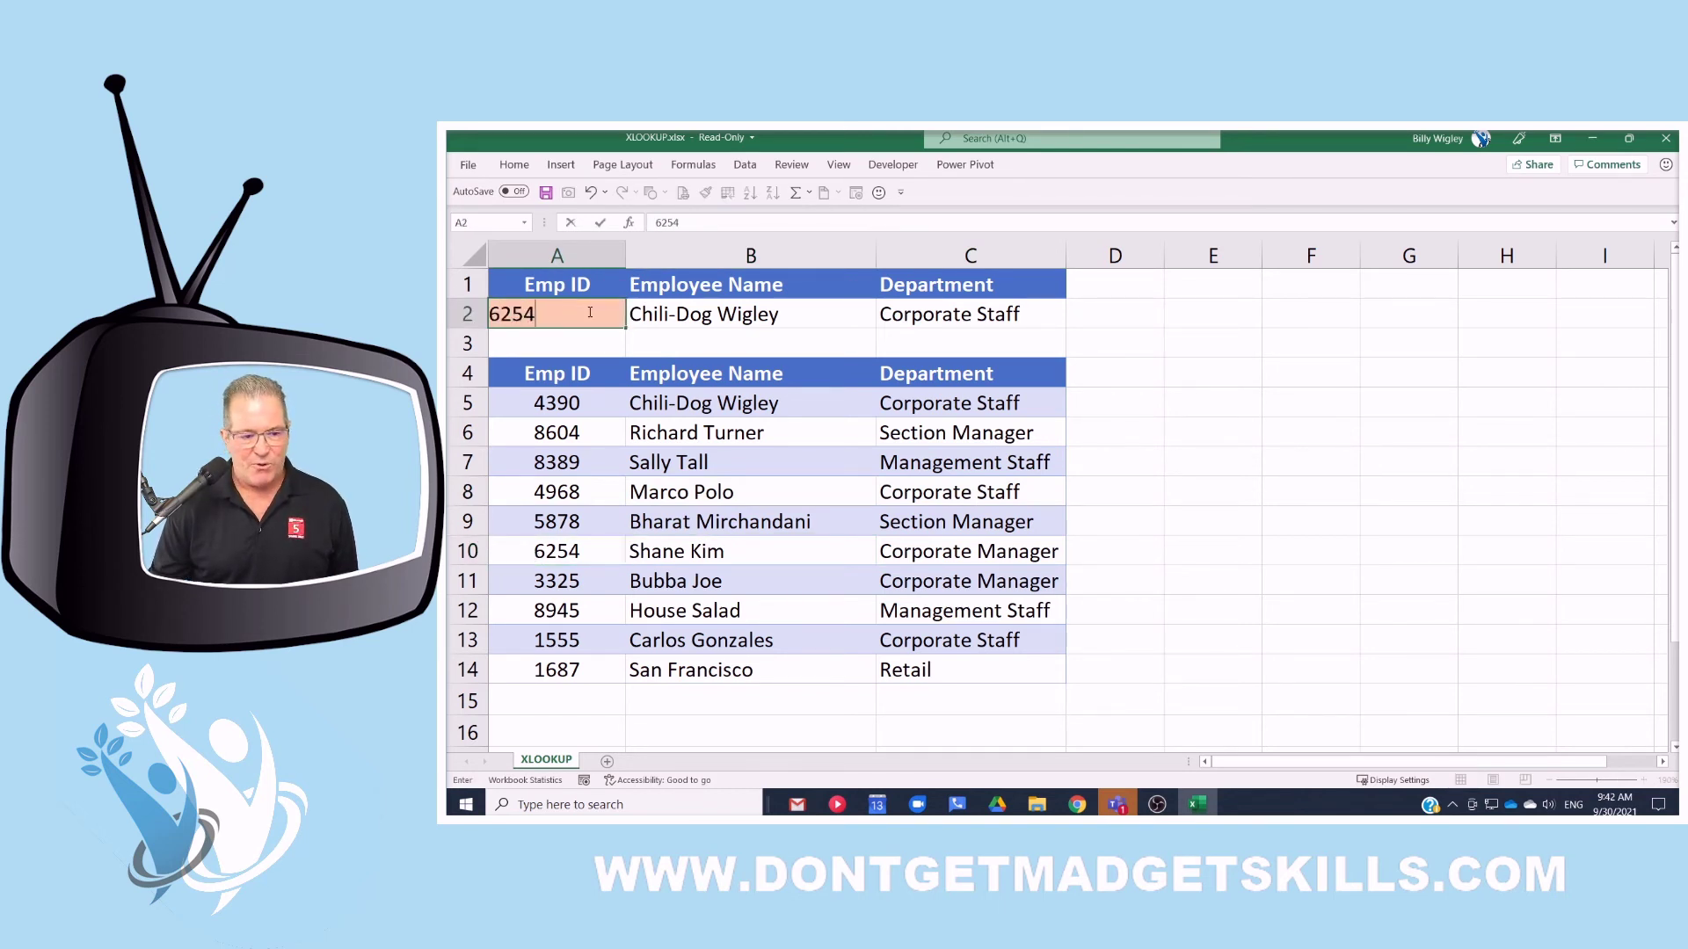
key("Return")
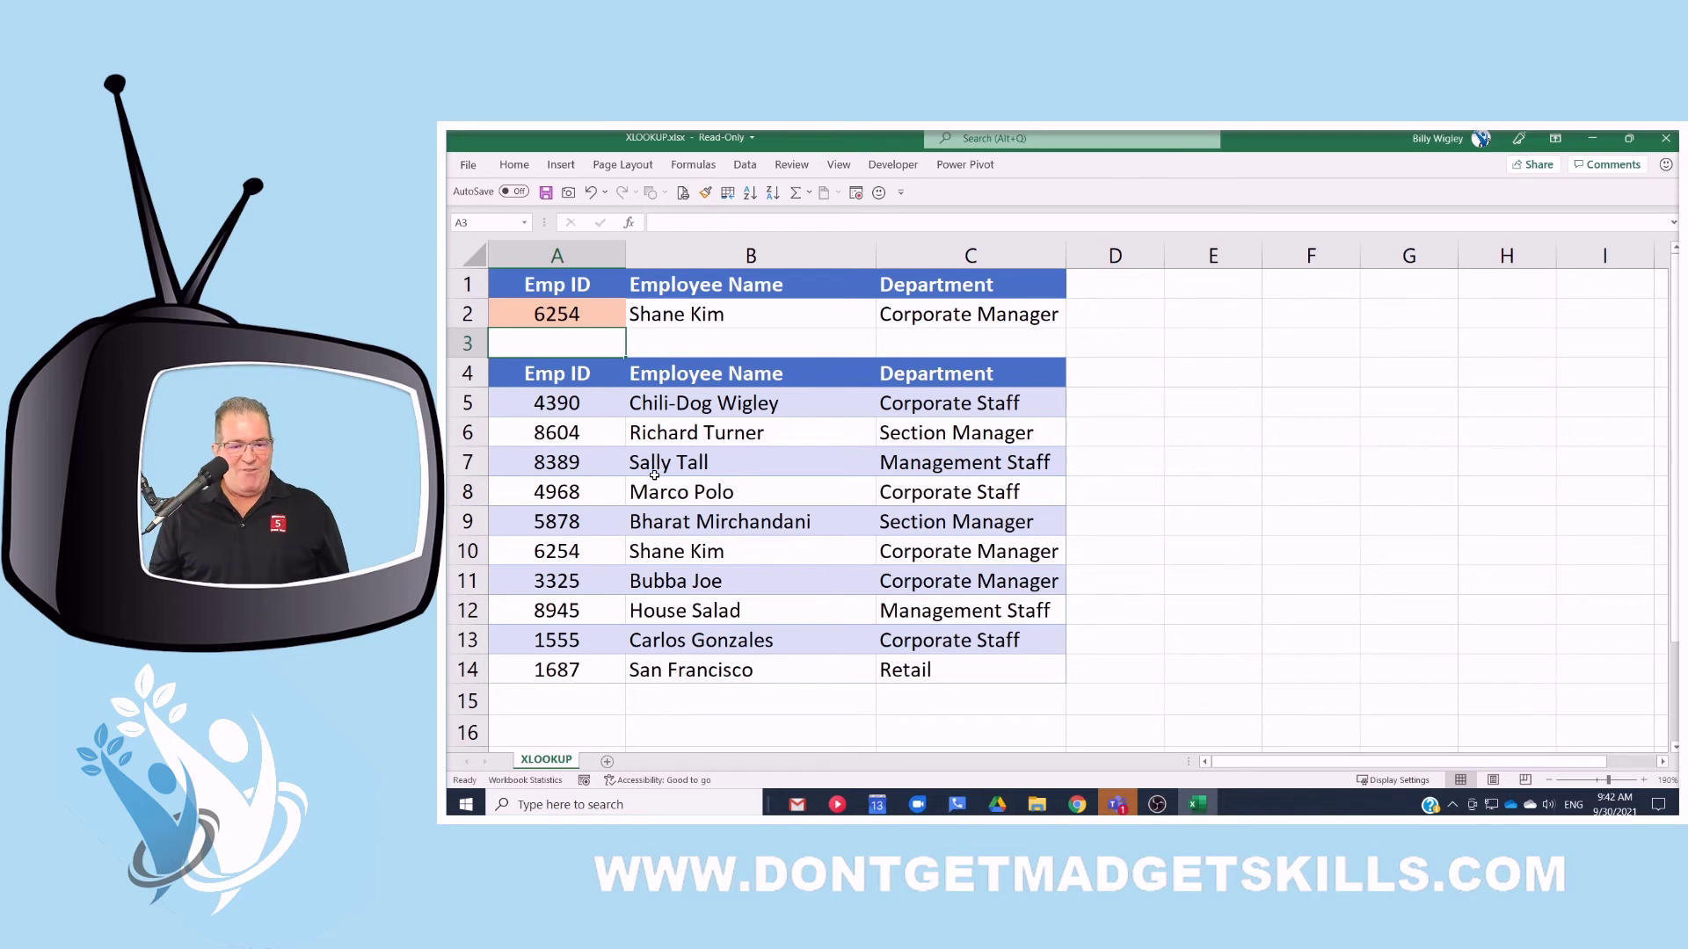
- Inspect the XLOOKUP formula behind the department in C2 and the employee name in B2, leaving it unedited
left_click(976, 314)
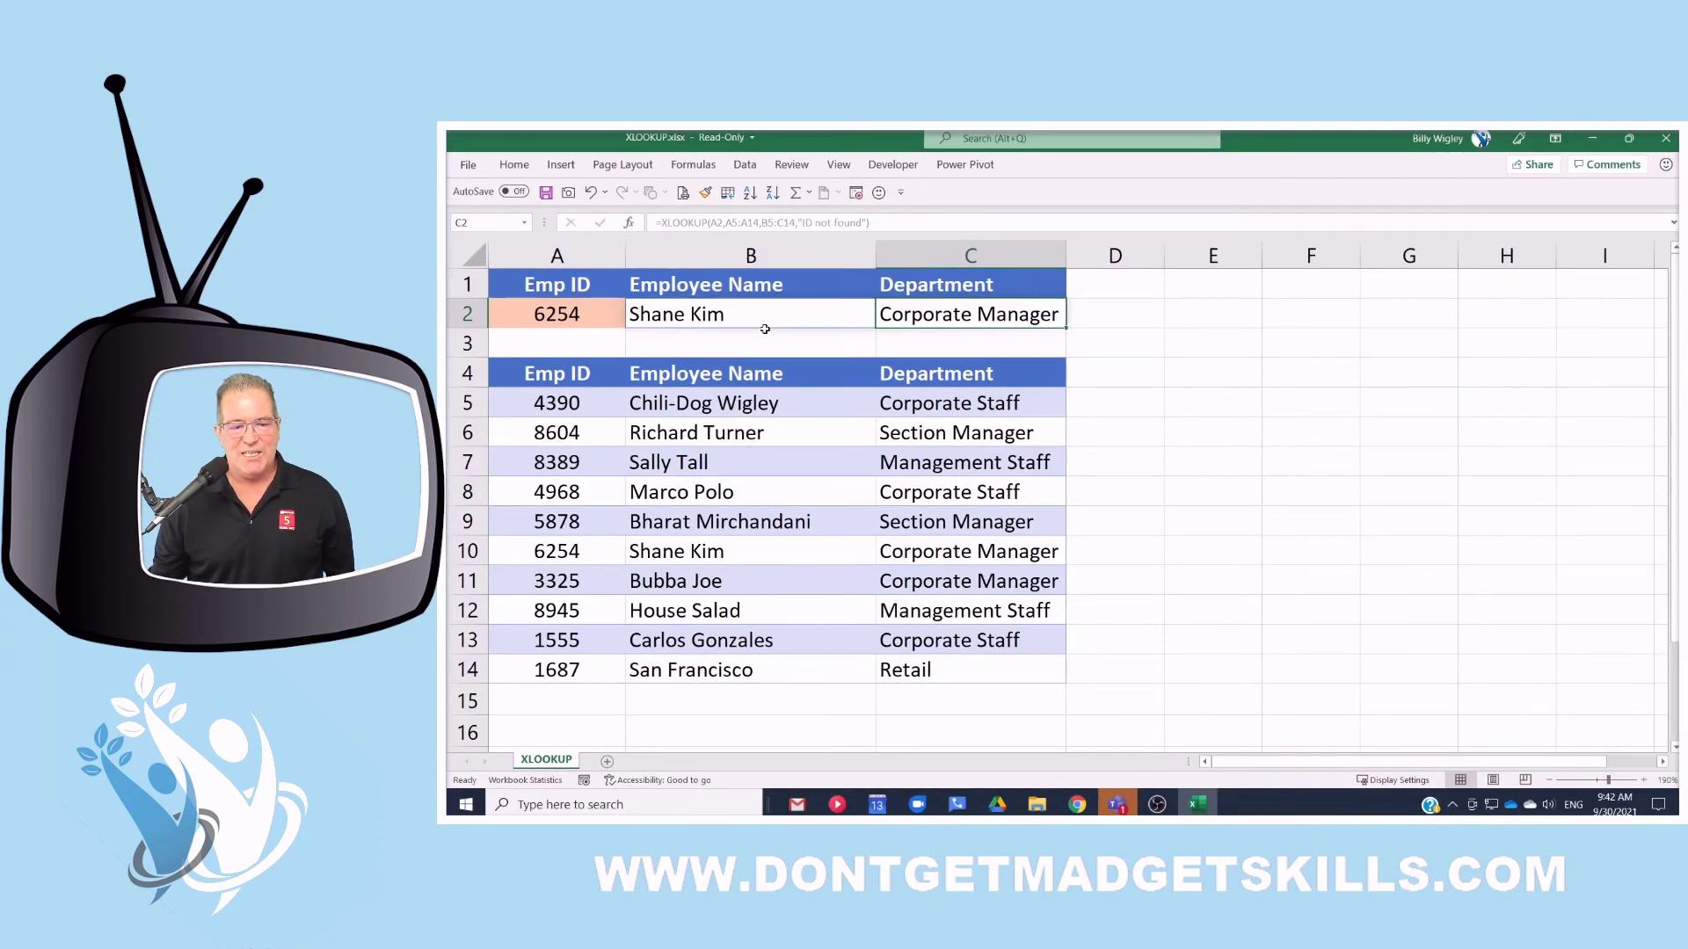
left_click(880, 298)
double_click(768, 314)
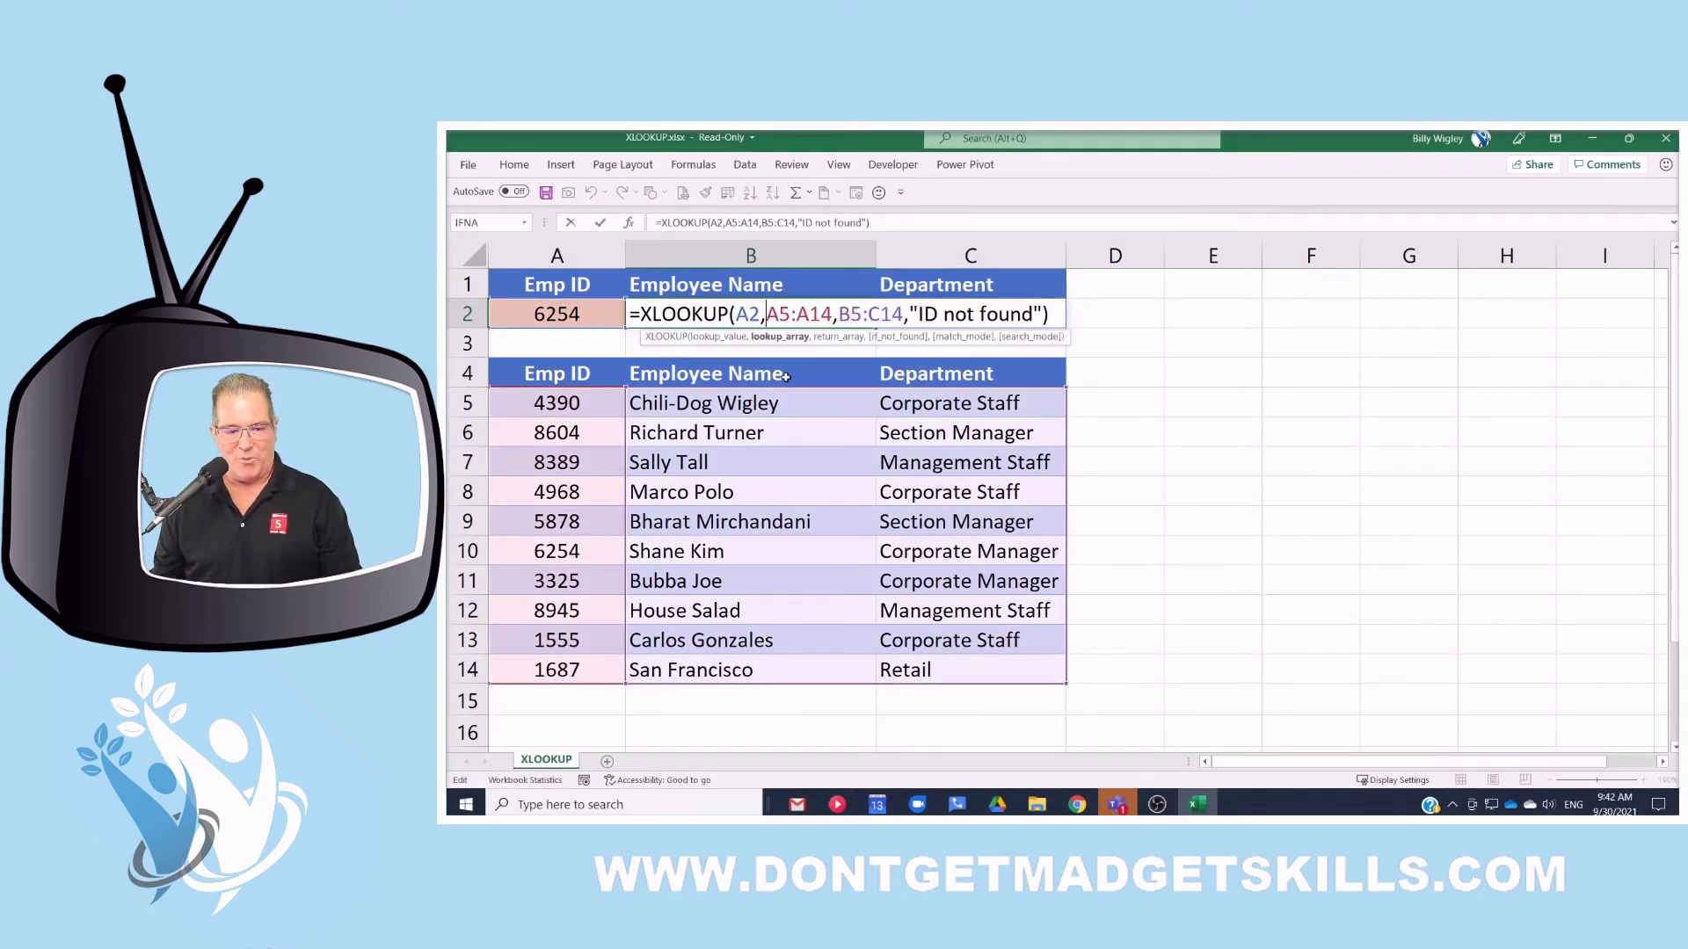
key("Escape")
- Try to clear the spilled department value in C2
key("Right")
key("BackSpace")
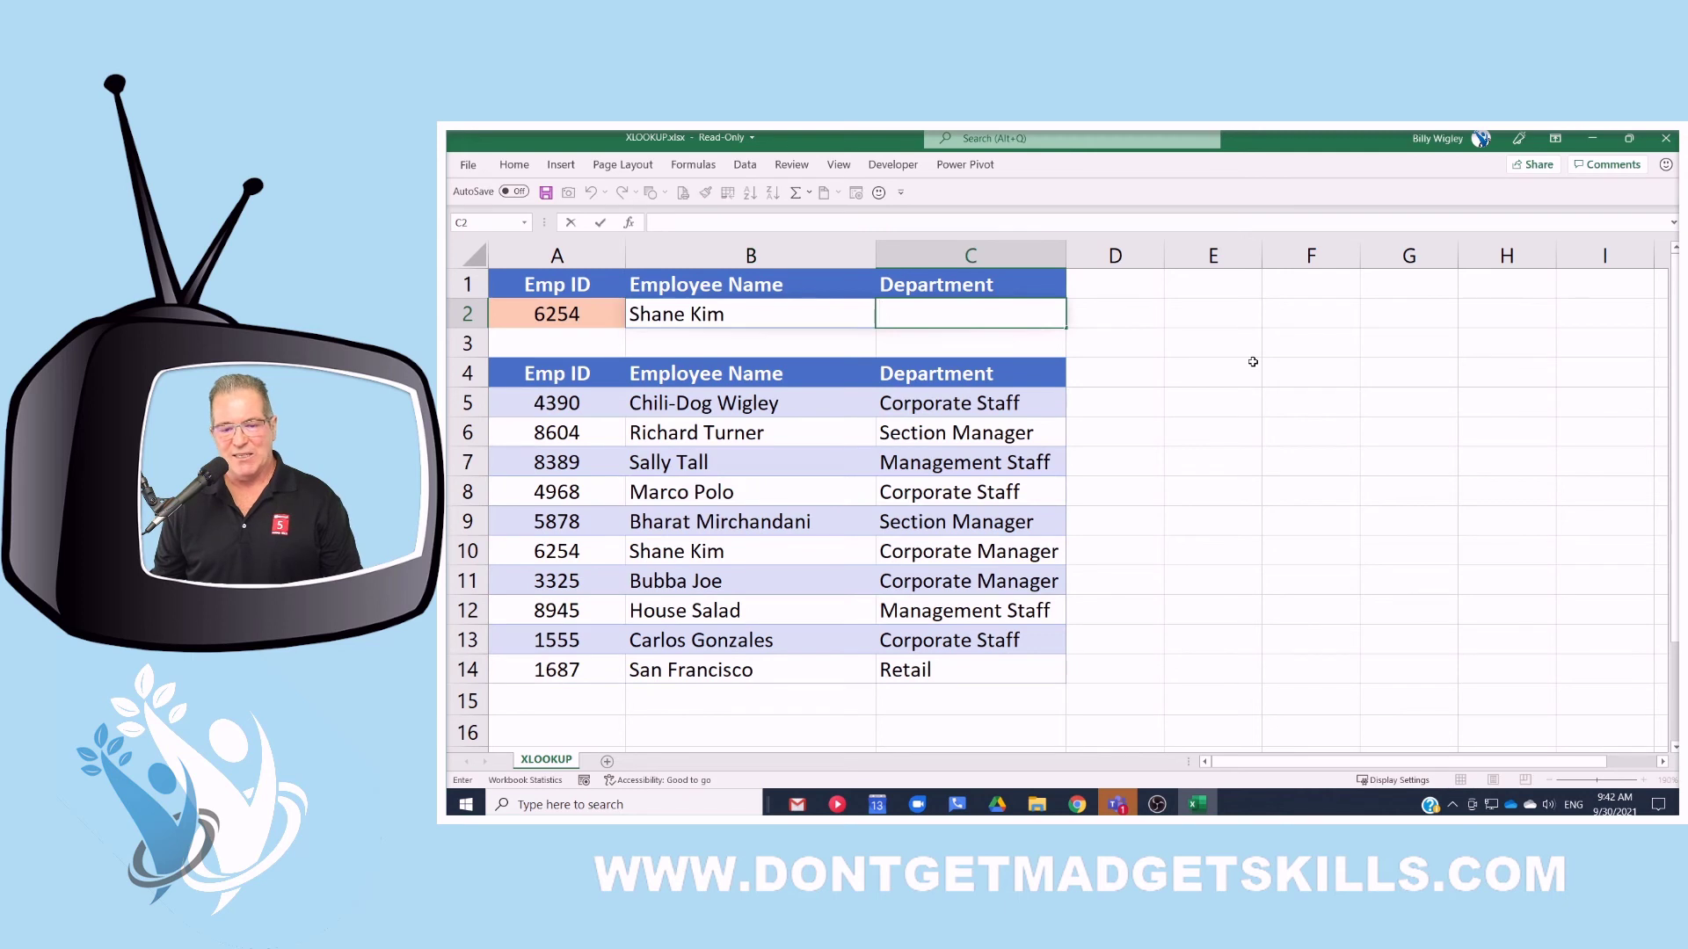
key("Escape")
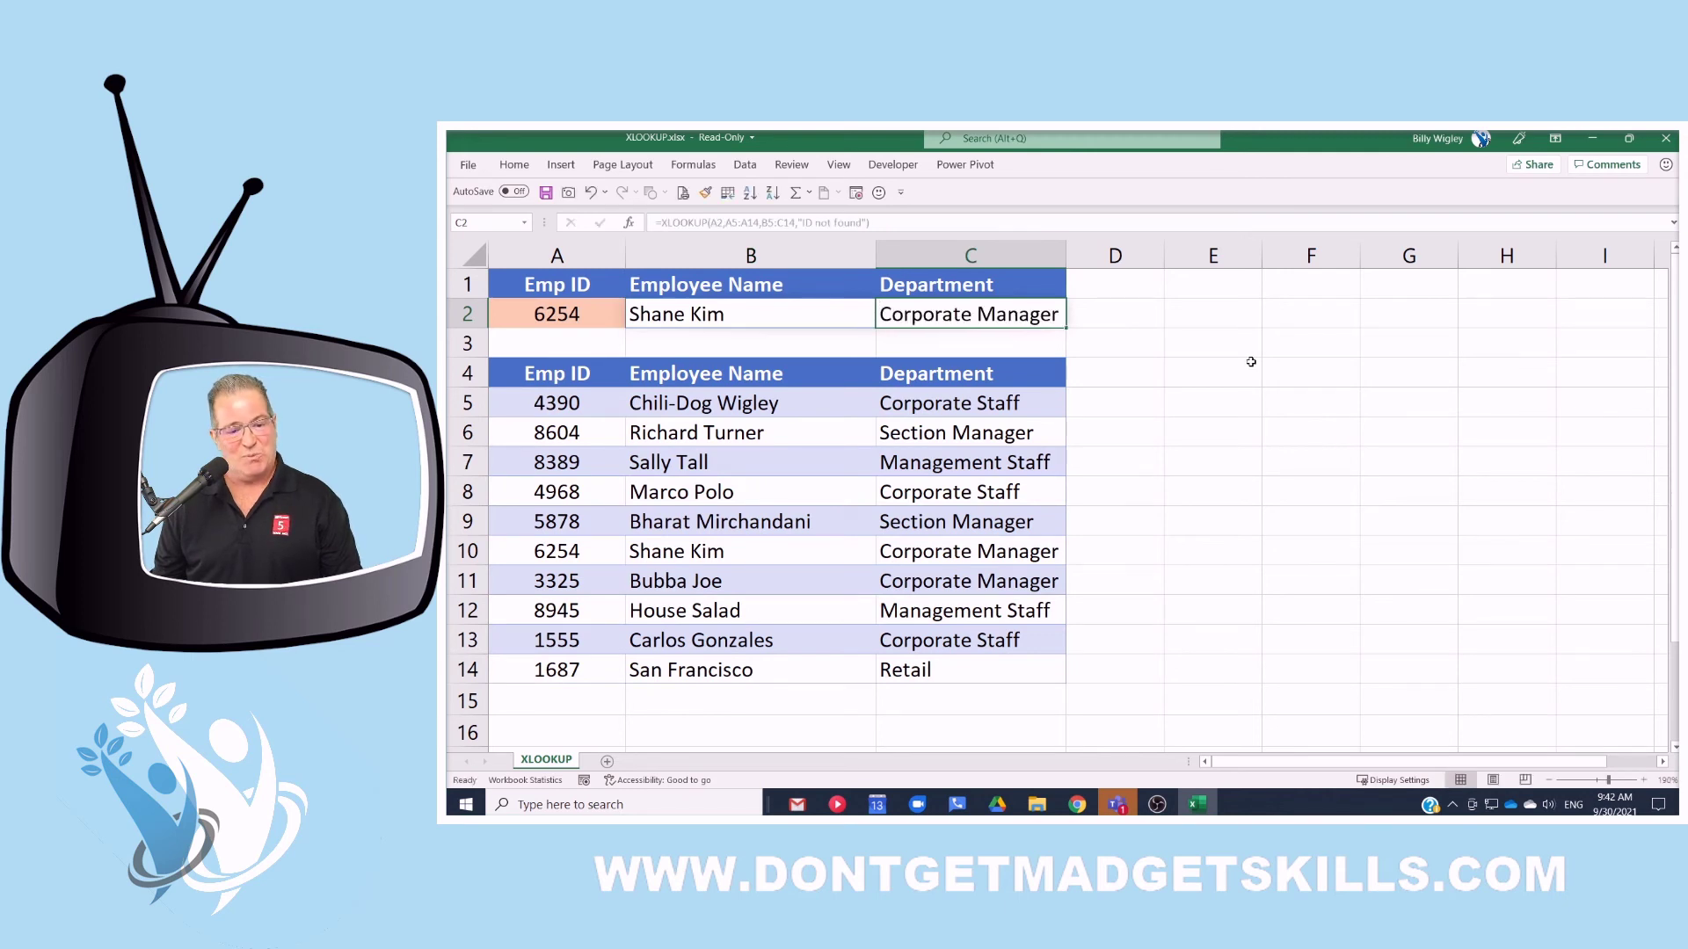
- Test the not-found case by entering an employee ID in A2 that is missing from the list
left_click(588, 319)
type("1888")
key("Return")
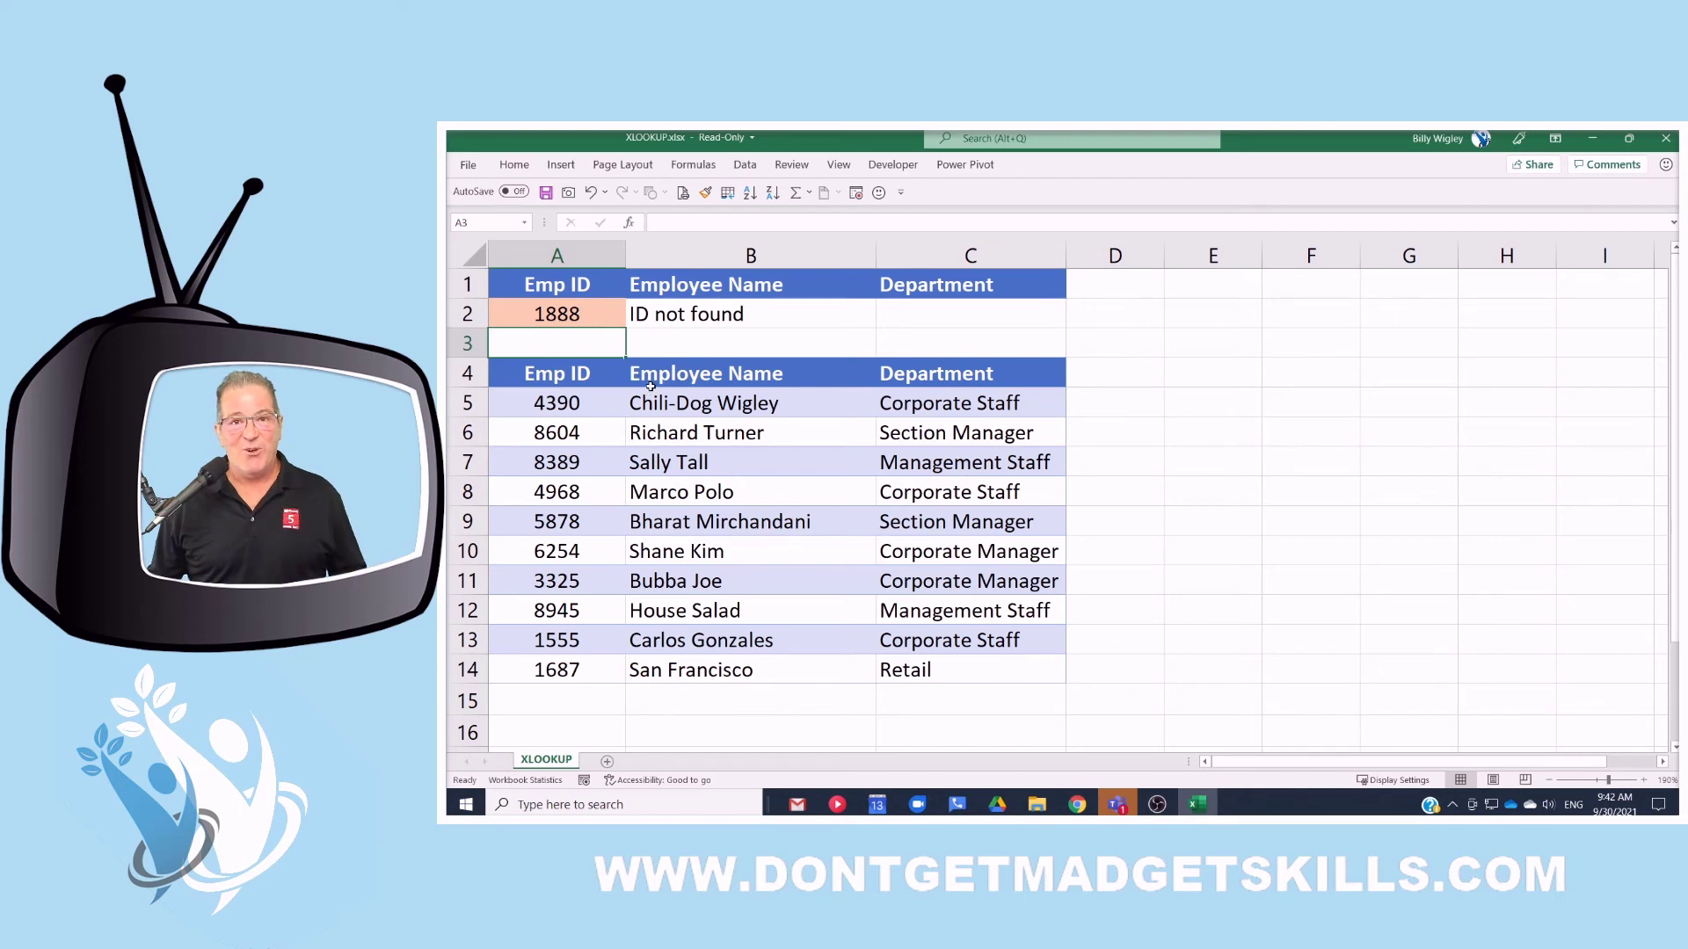
- Minimize the workbook, switch to Chrome and open dontgetmadgetskills.com
left_click(1593, 139)
mouse_move(1084, 813)
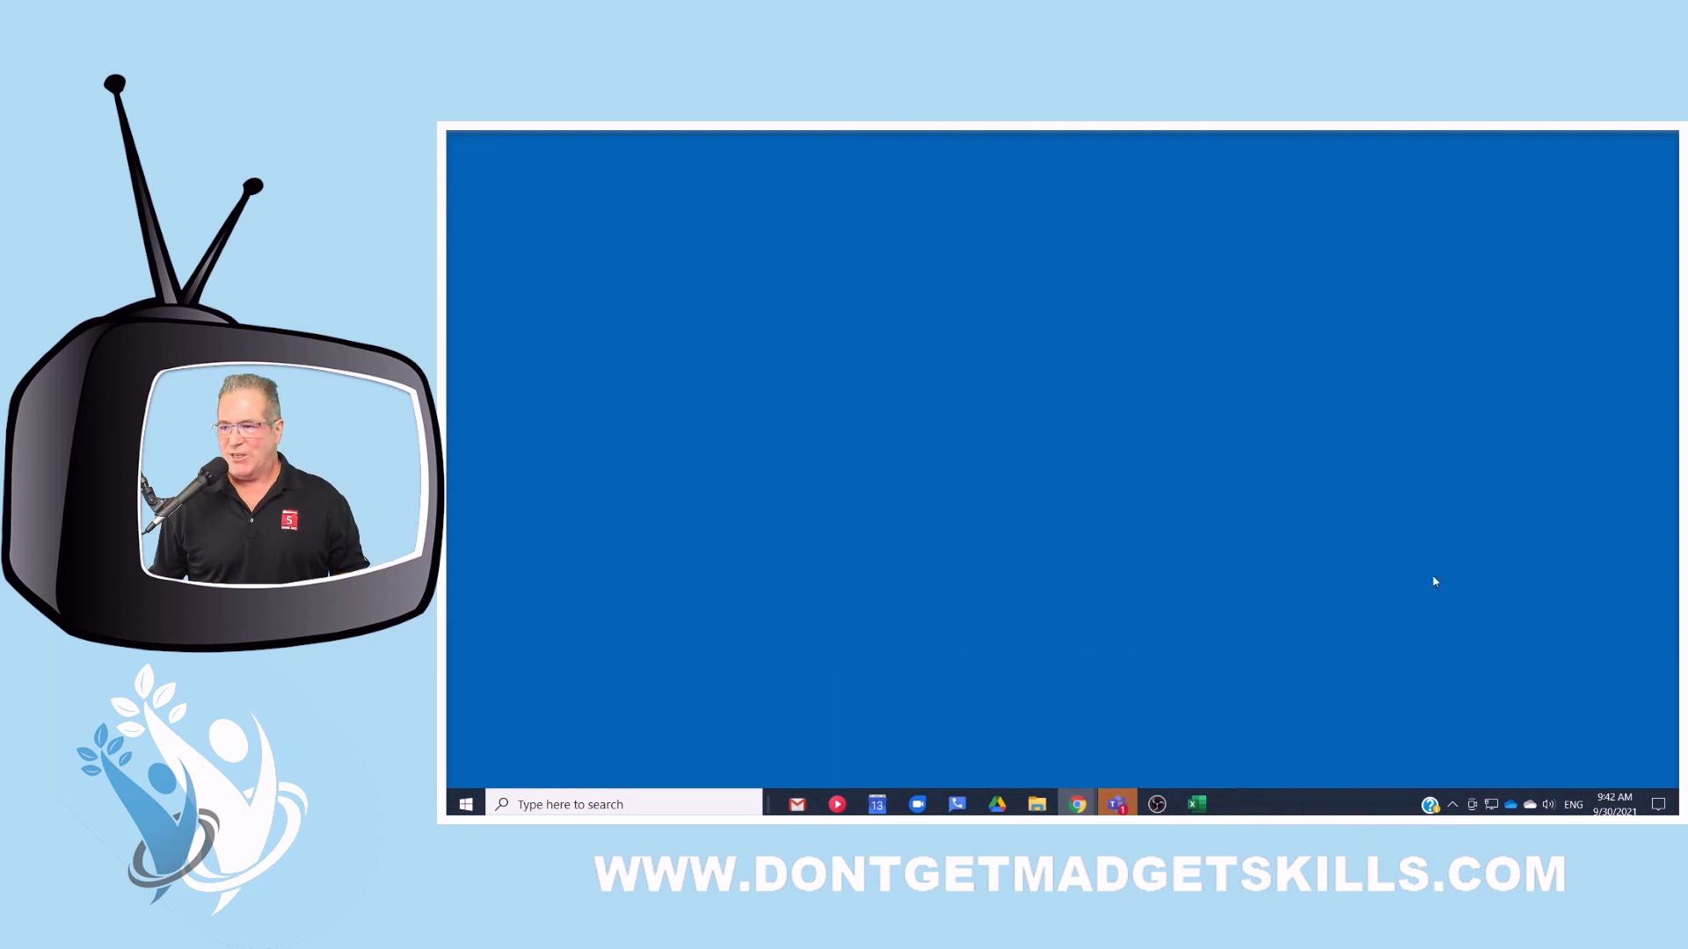
left_click_drag(851, 808, 825, 208)
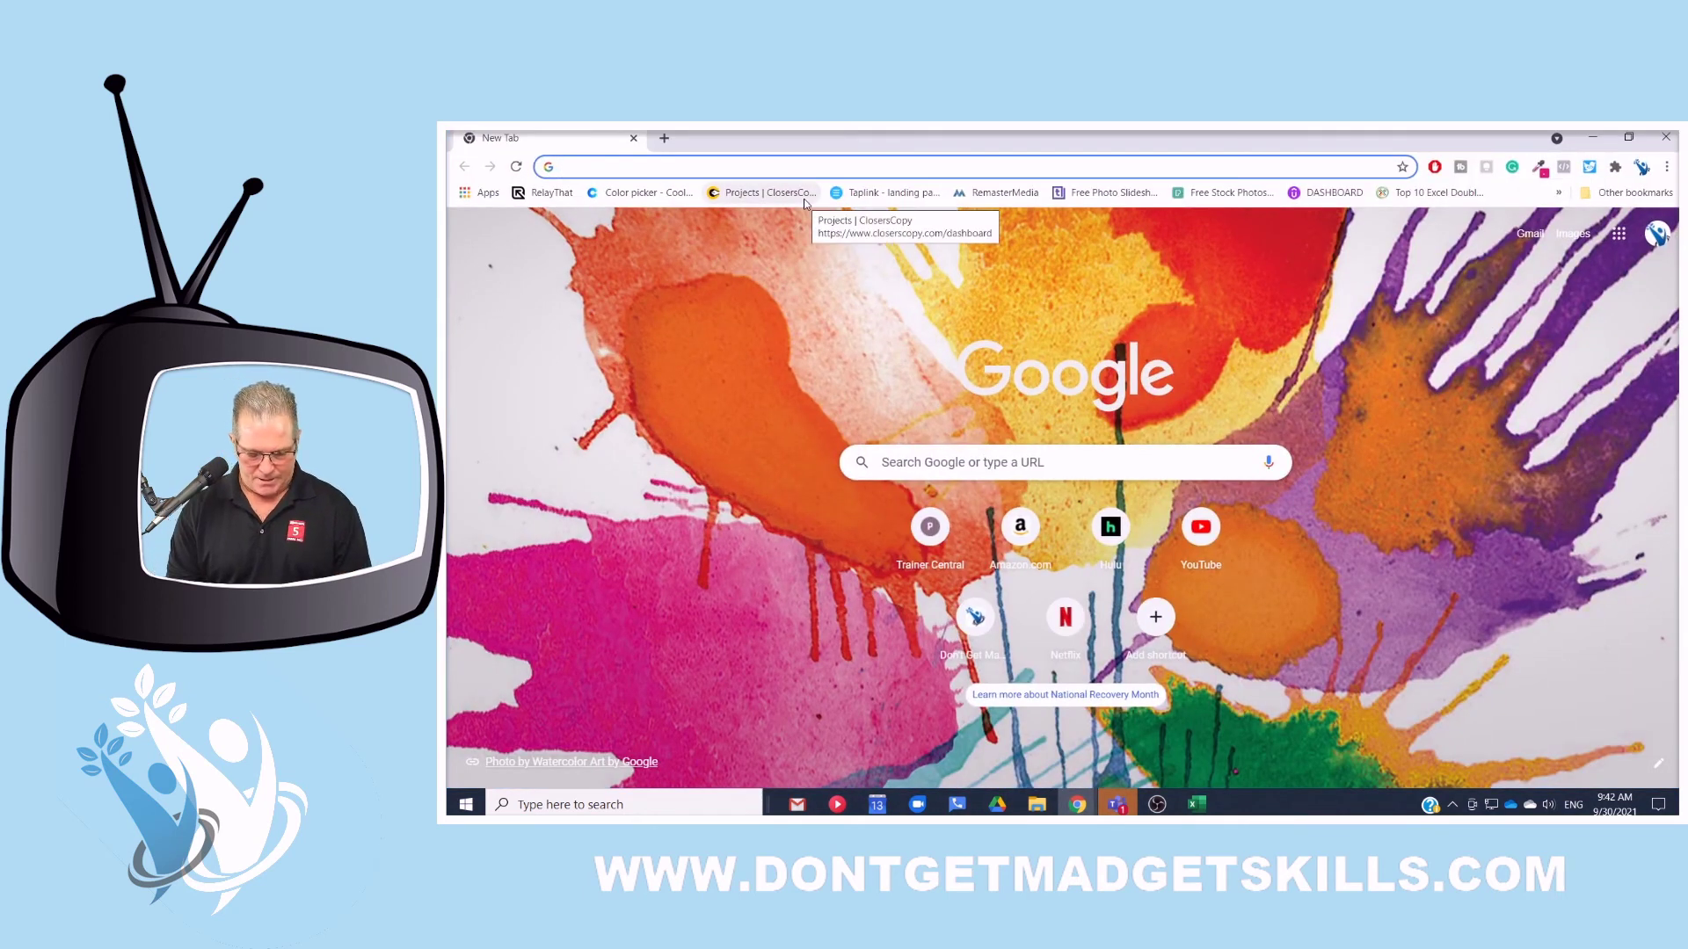
type("dontgetmadgetskills.com")
key("Return")
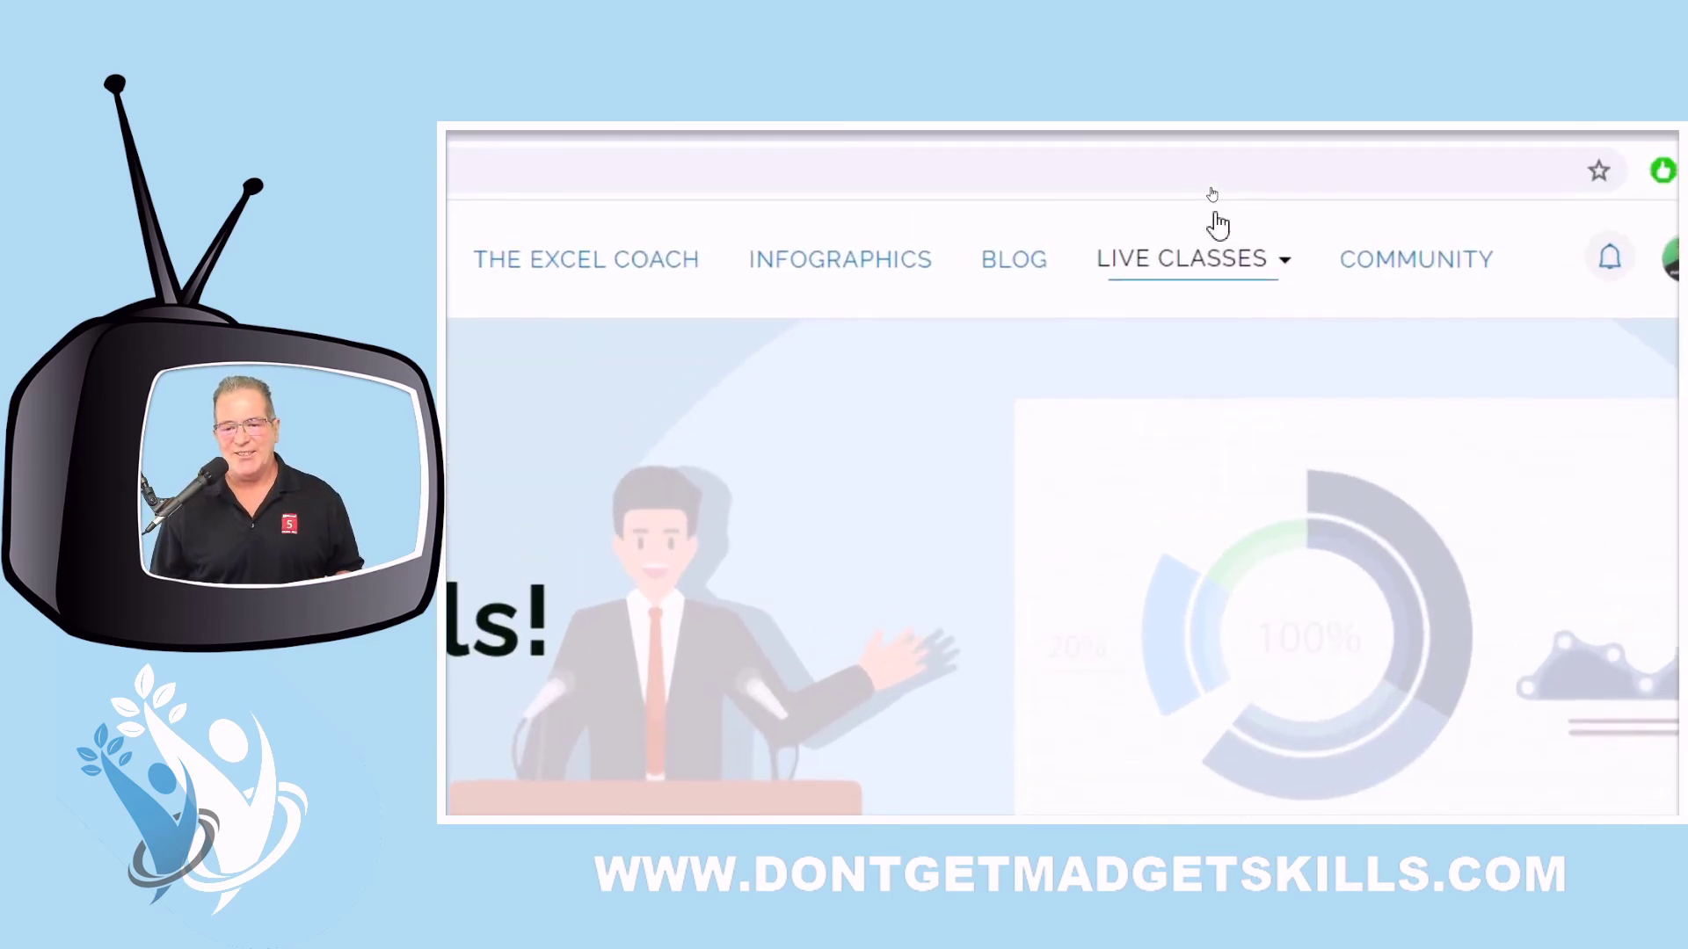
- Open the site's Workshops page under Live Classes and look through the upcoming workshops
left_click_drag(1210, 194, 1207, 227)
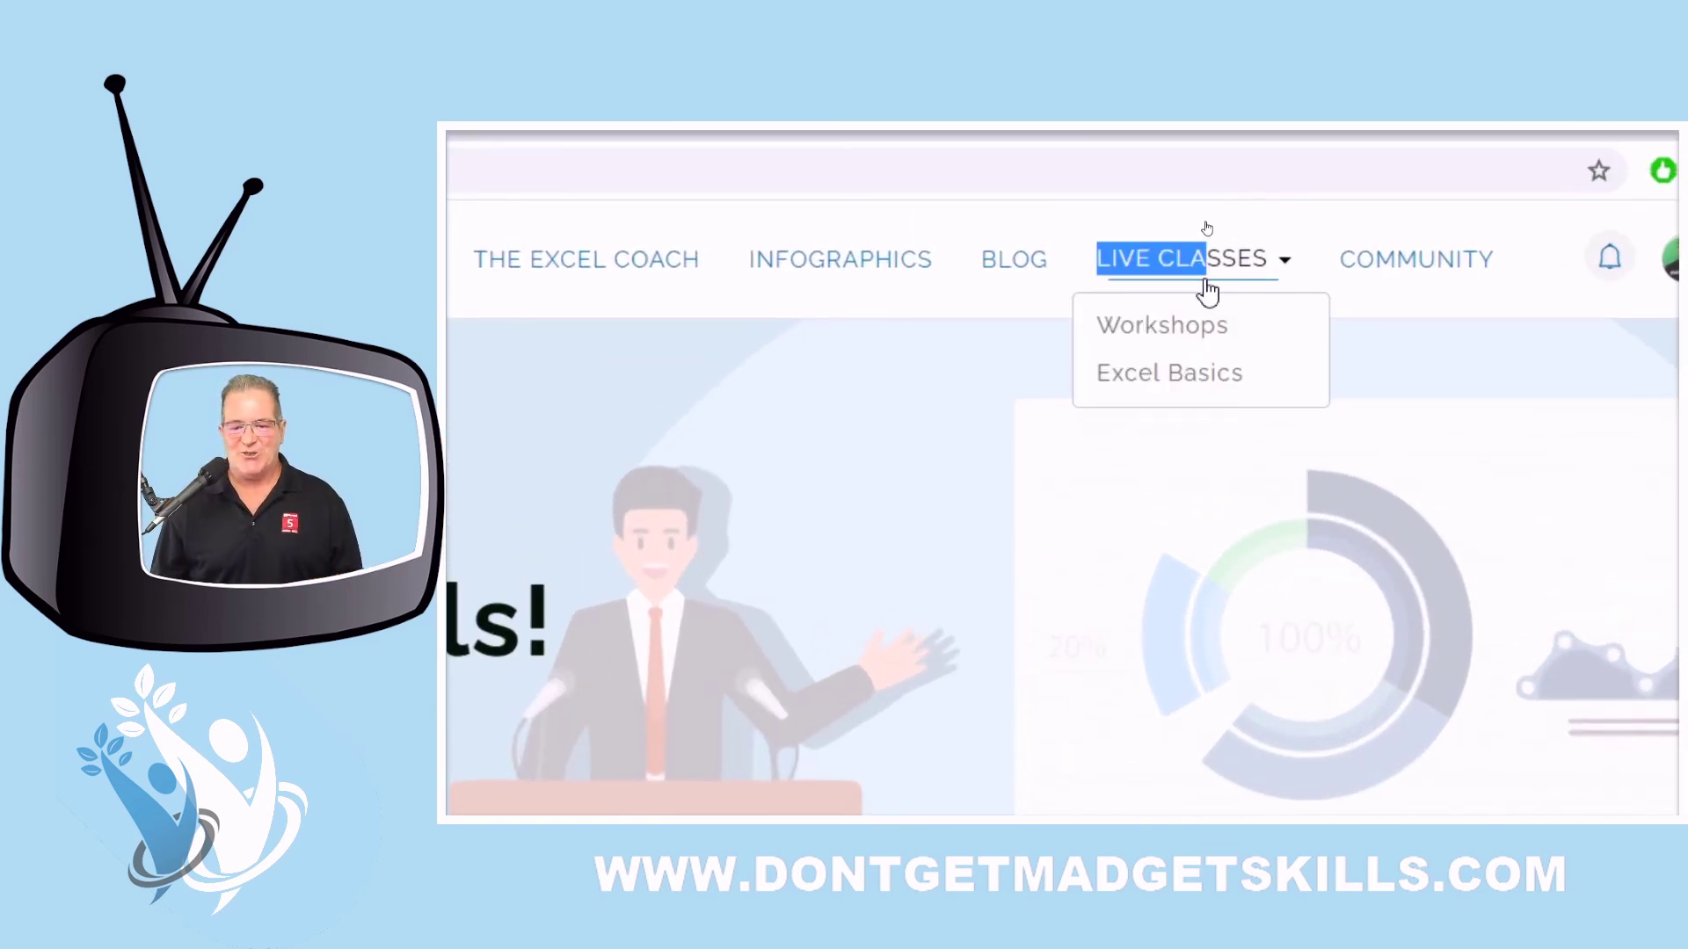
left_click(1205, 336)
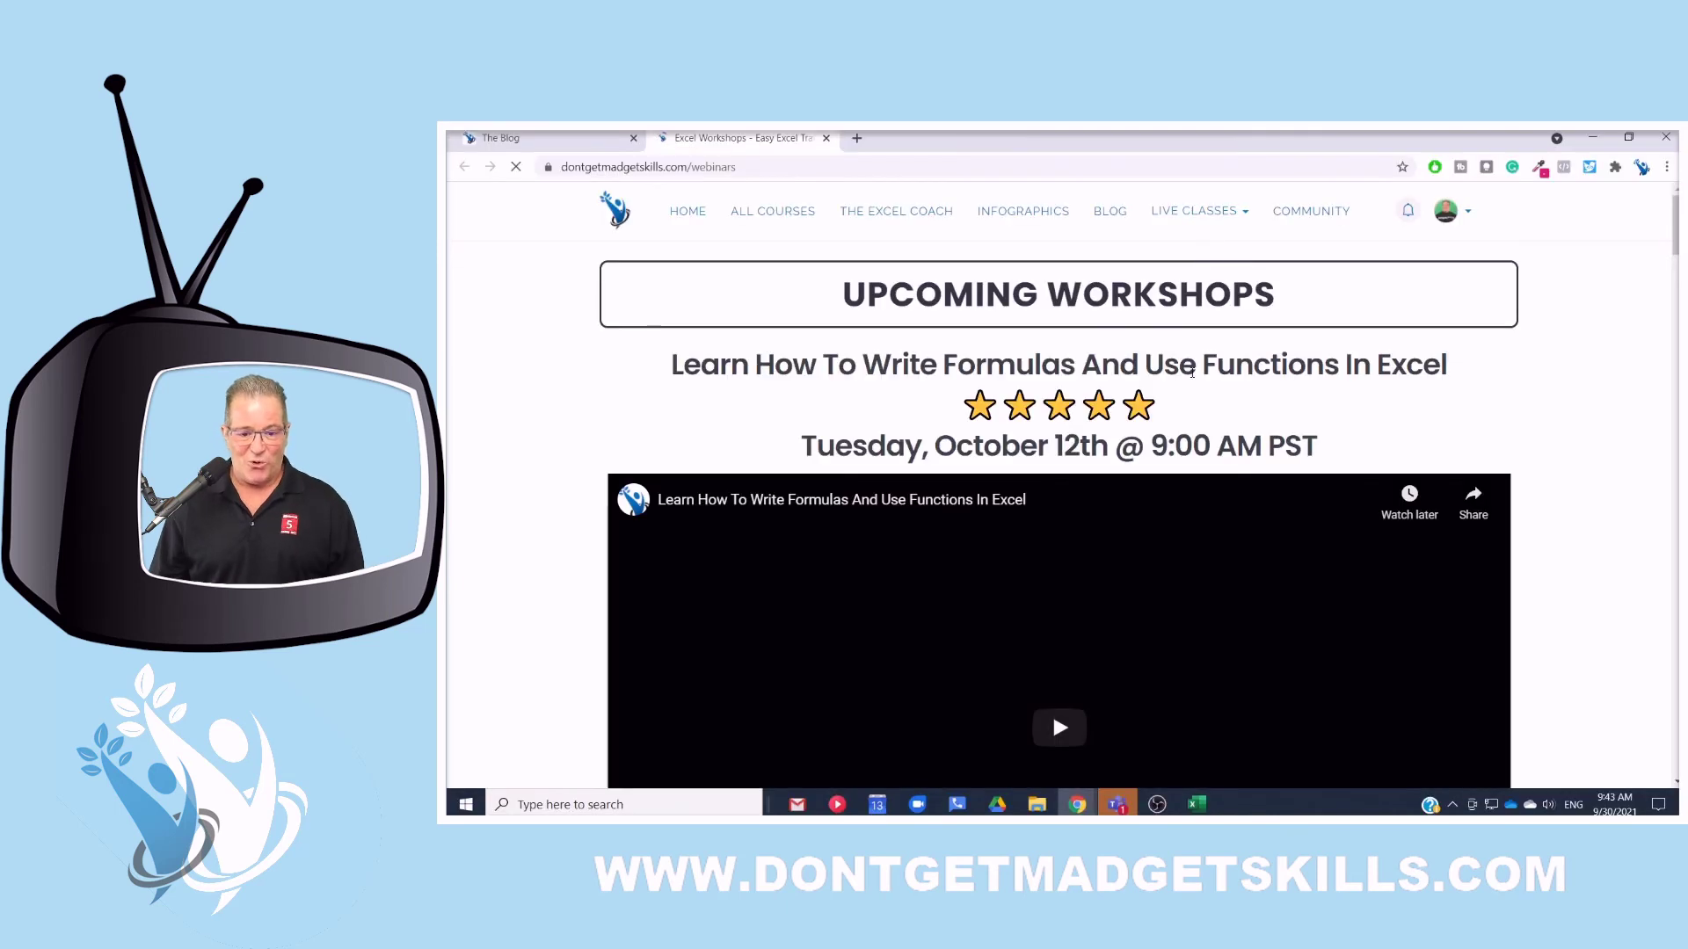
scroll(1442, 370, "down", 1)
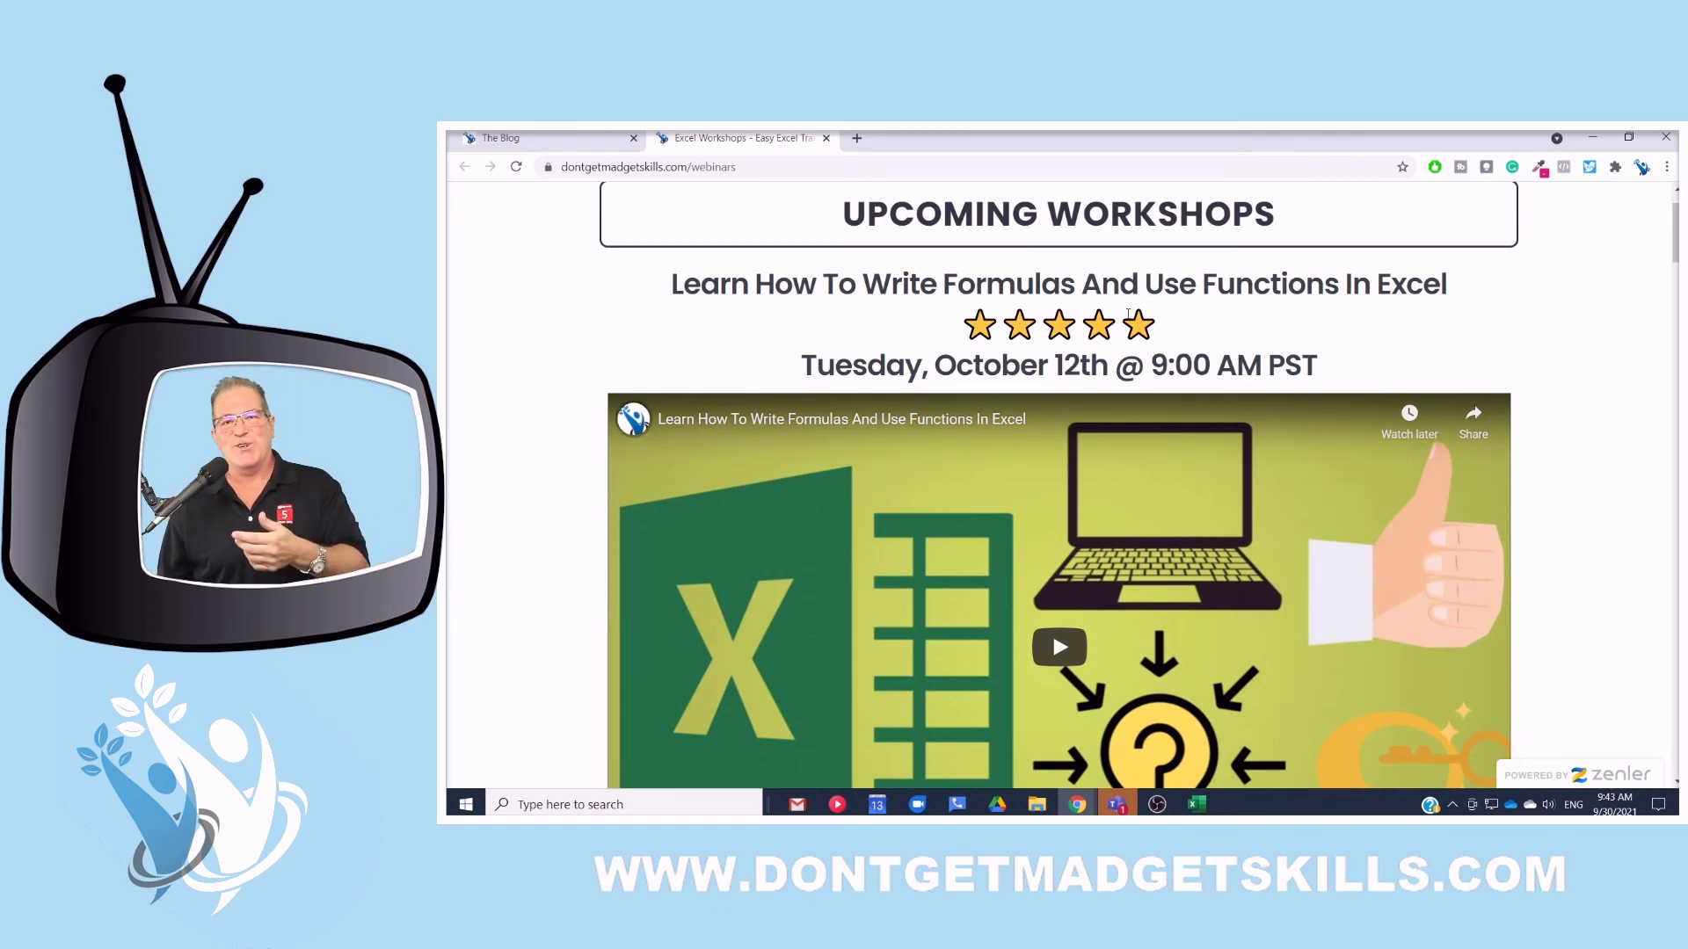
scroll(1128, 314, "down", 4)
scroll(1128, 314, "down", 2)
scroll(1122, 355, "up", 6)
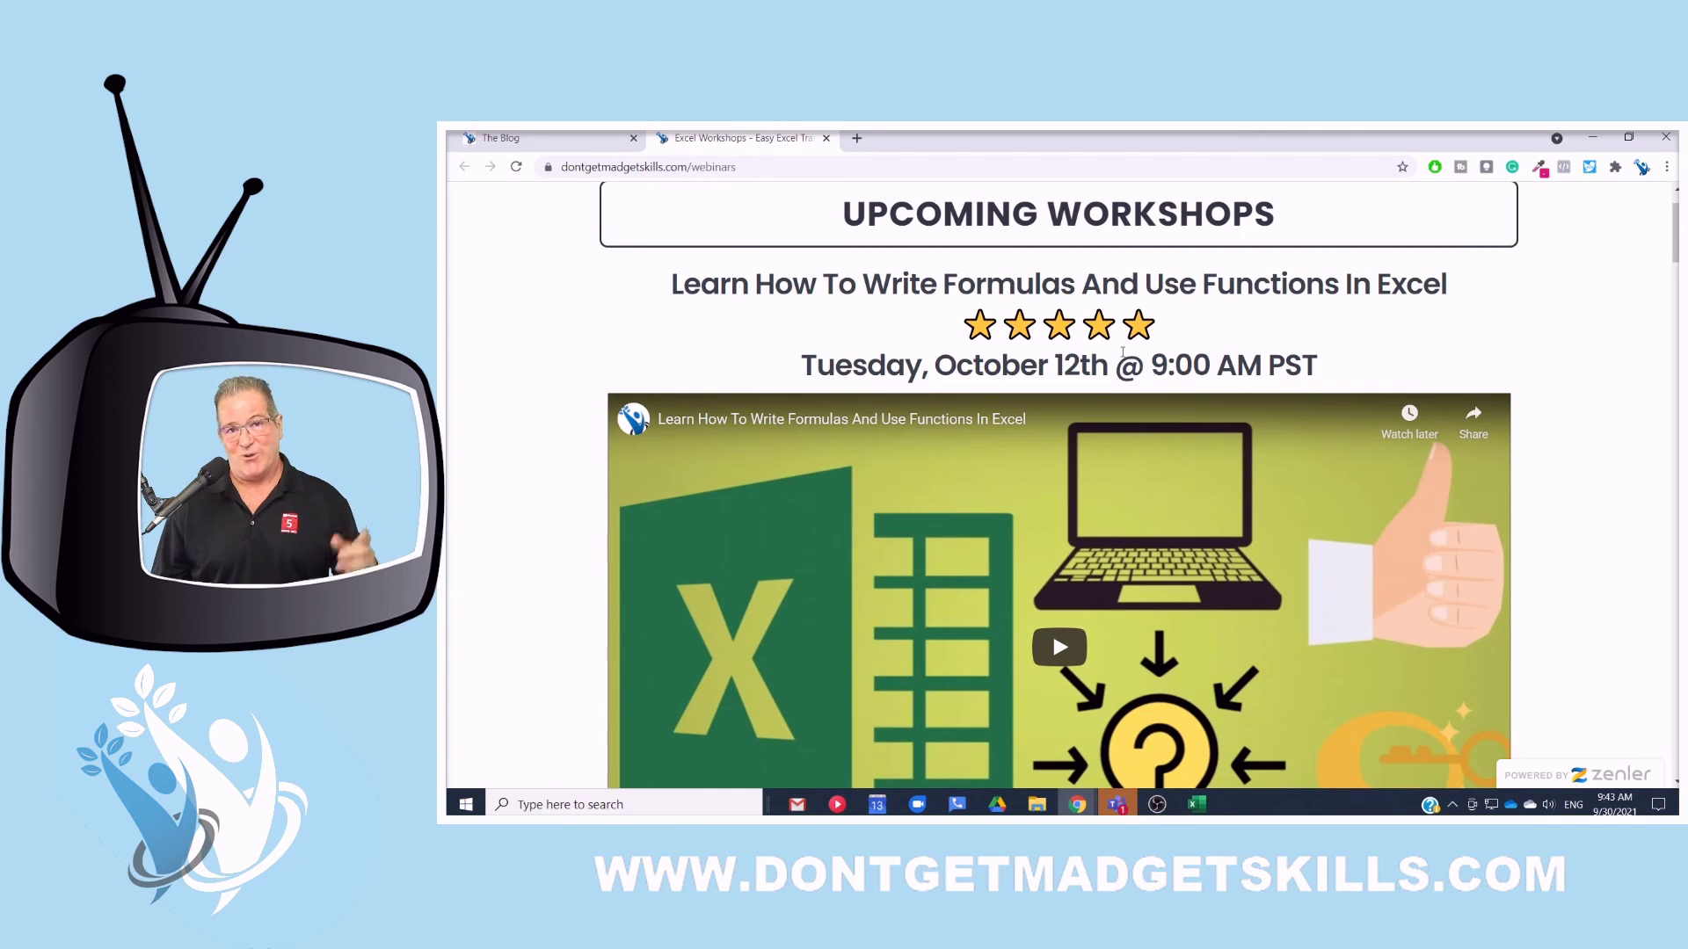
scroll(1123, 352, "down", 8)
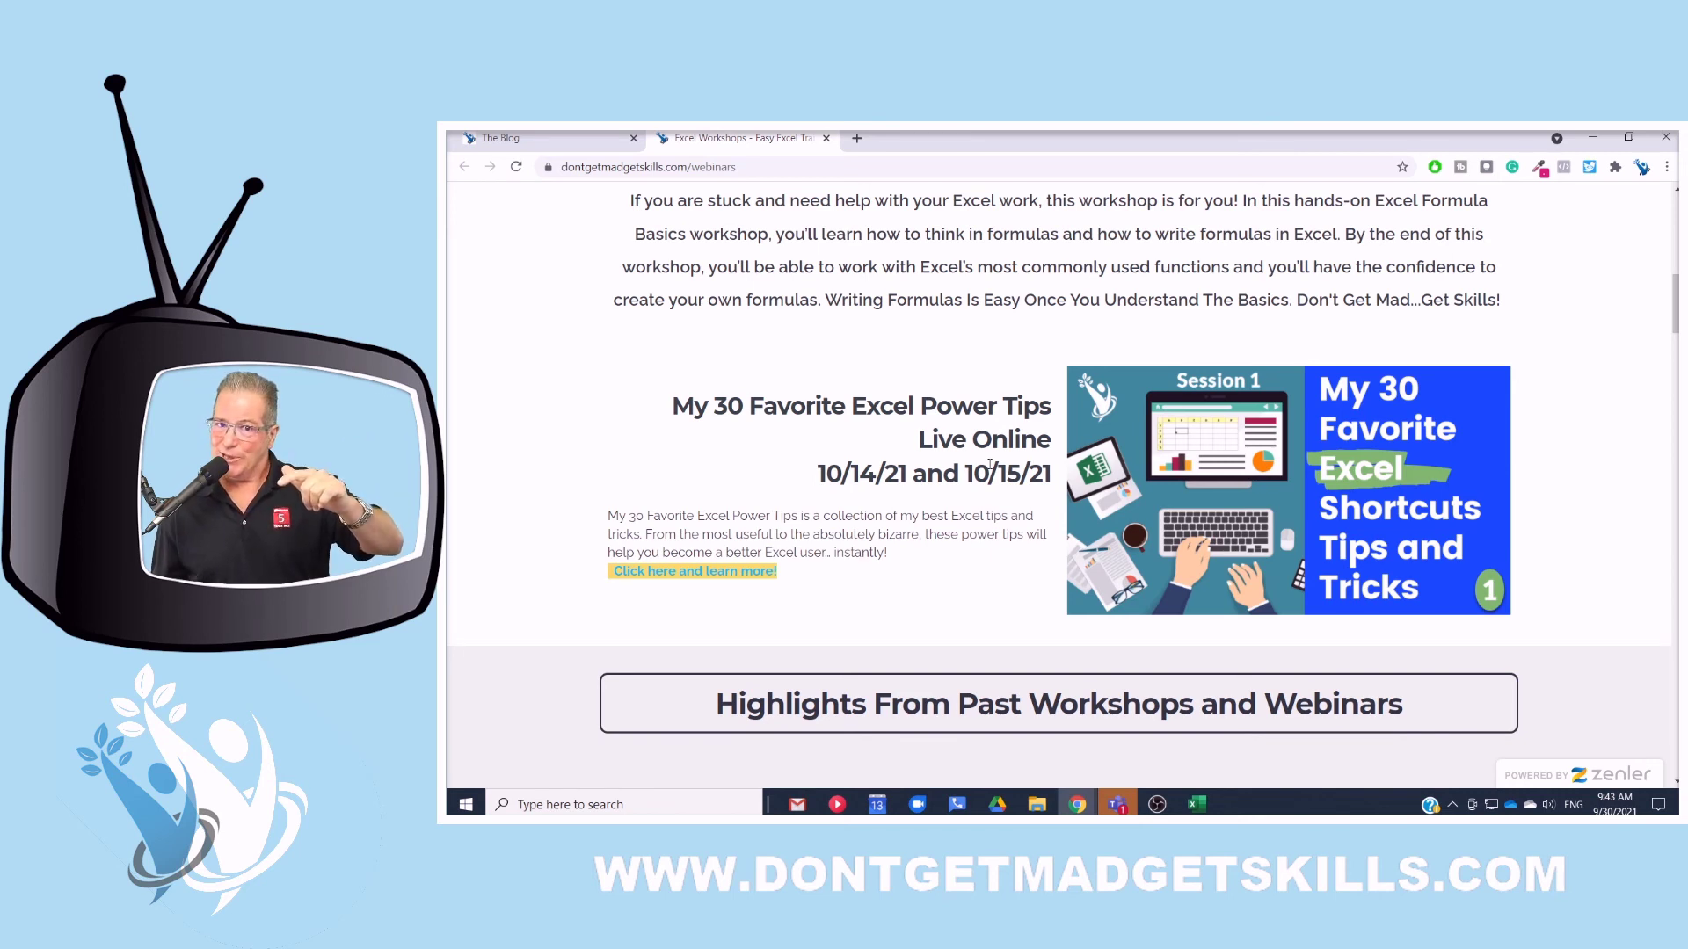
- Open the details of the My 30 Favorite Excel Power Tips workshop and read through its description
left_click(713, 573)
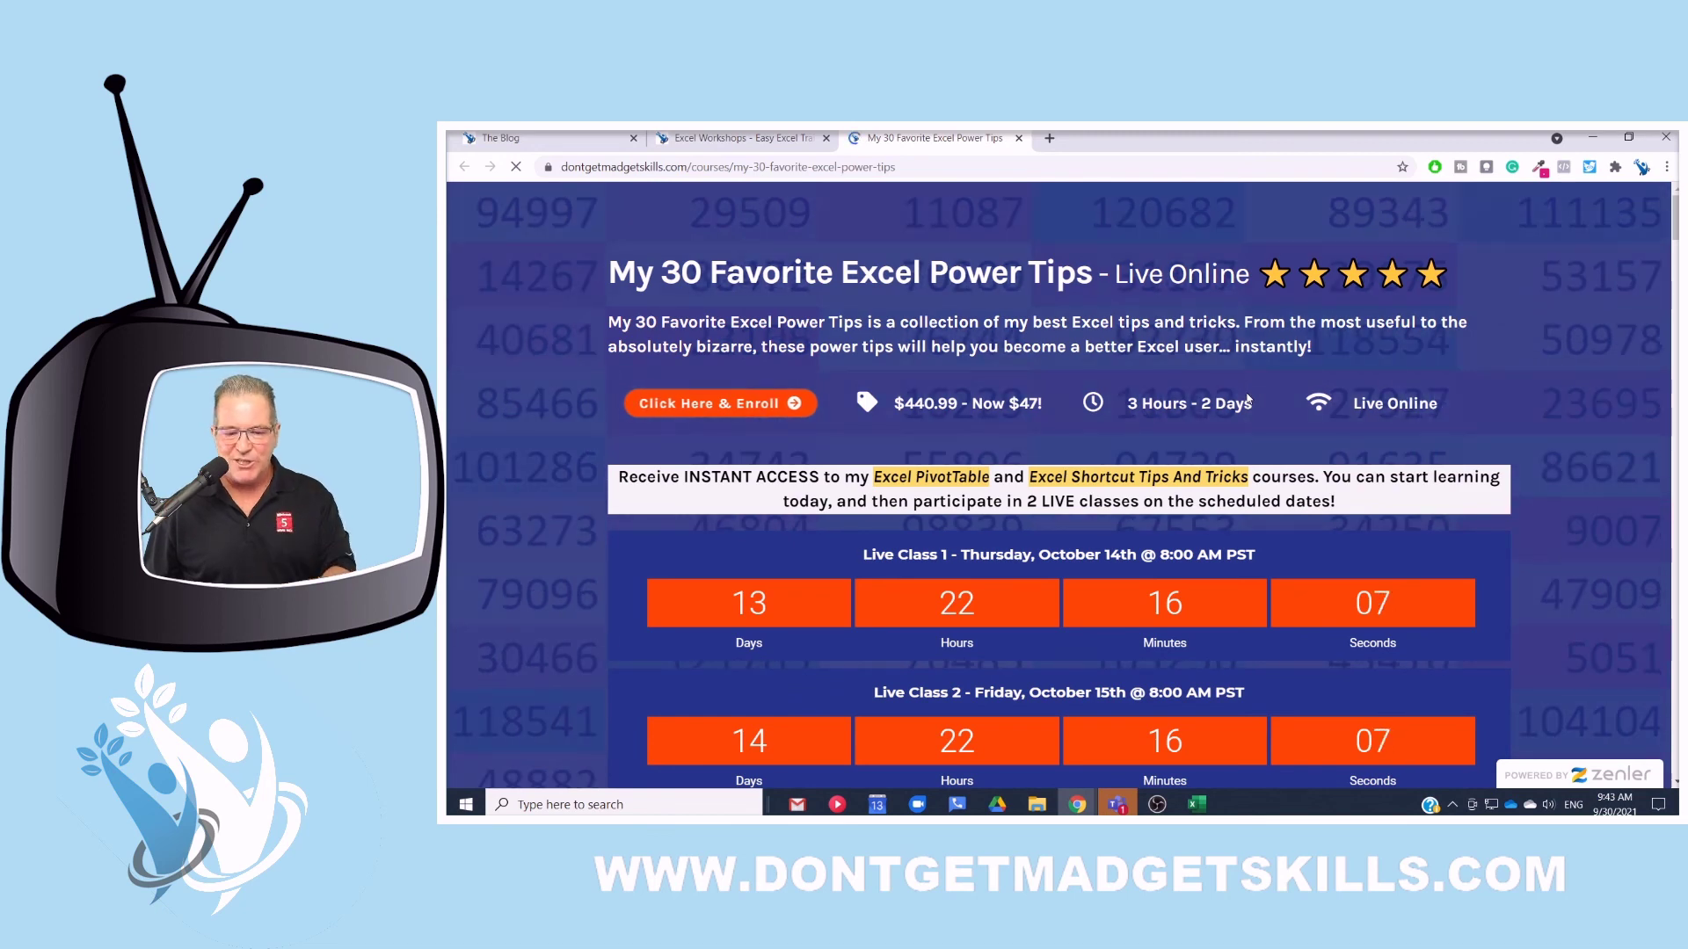
scroll(1248, 400, "down", 3)
scroll(1248, 393, "down", 5)
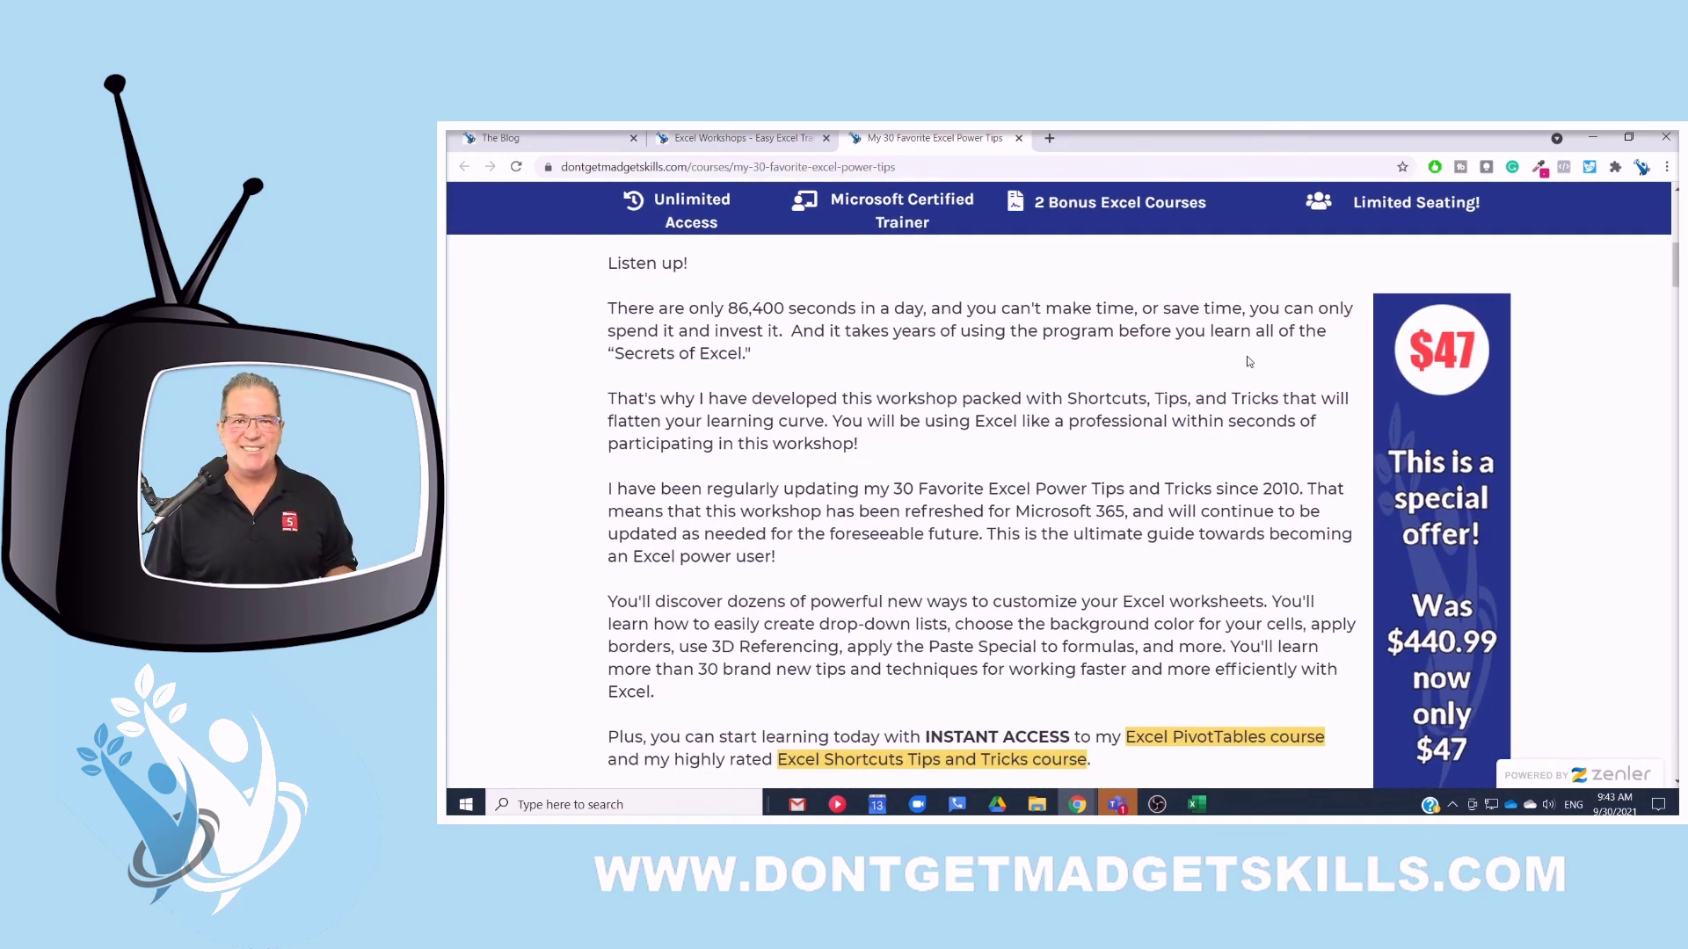
scroll(1249, 361, "down", 7)
scroll(1244, 364, "down", 15)
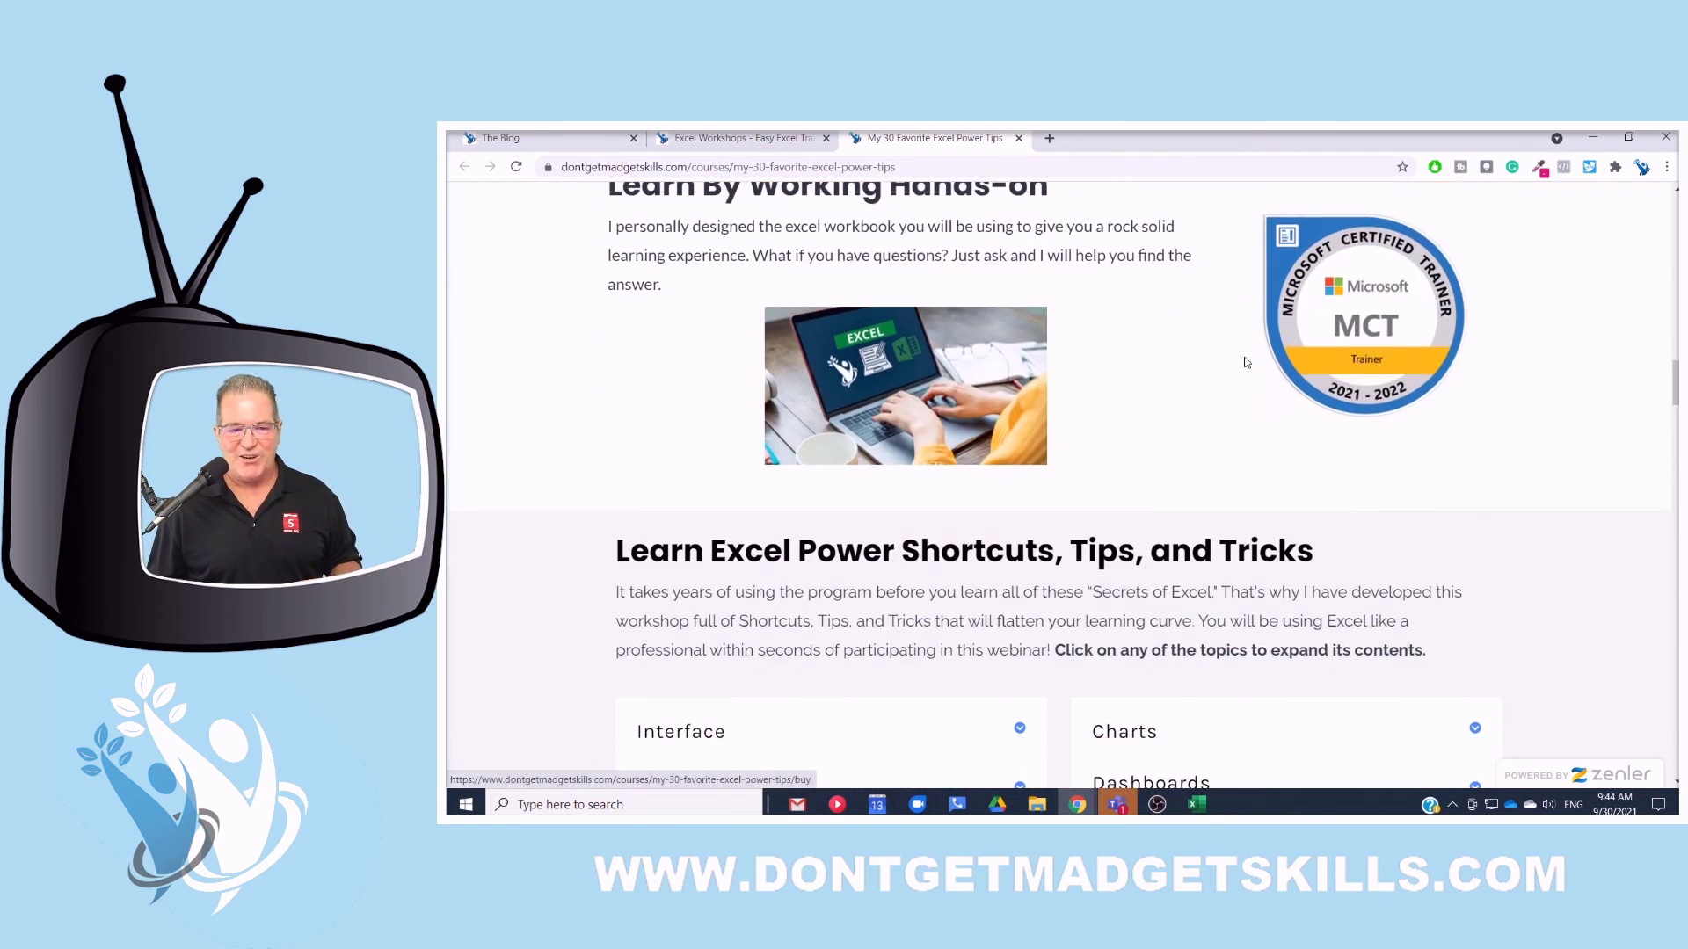
scroll(1244, 389, "down", 5)
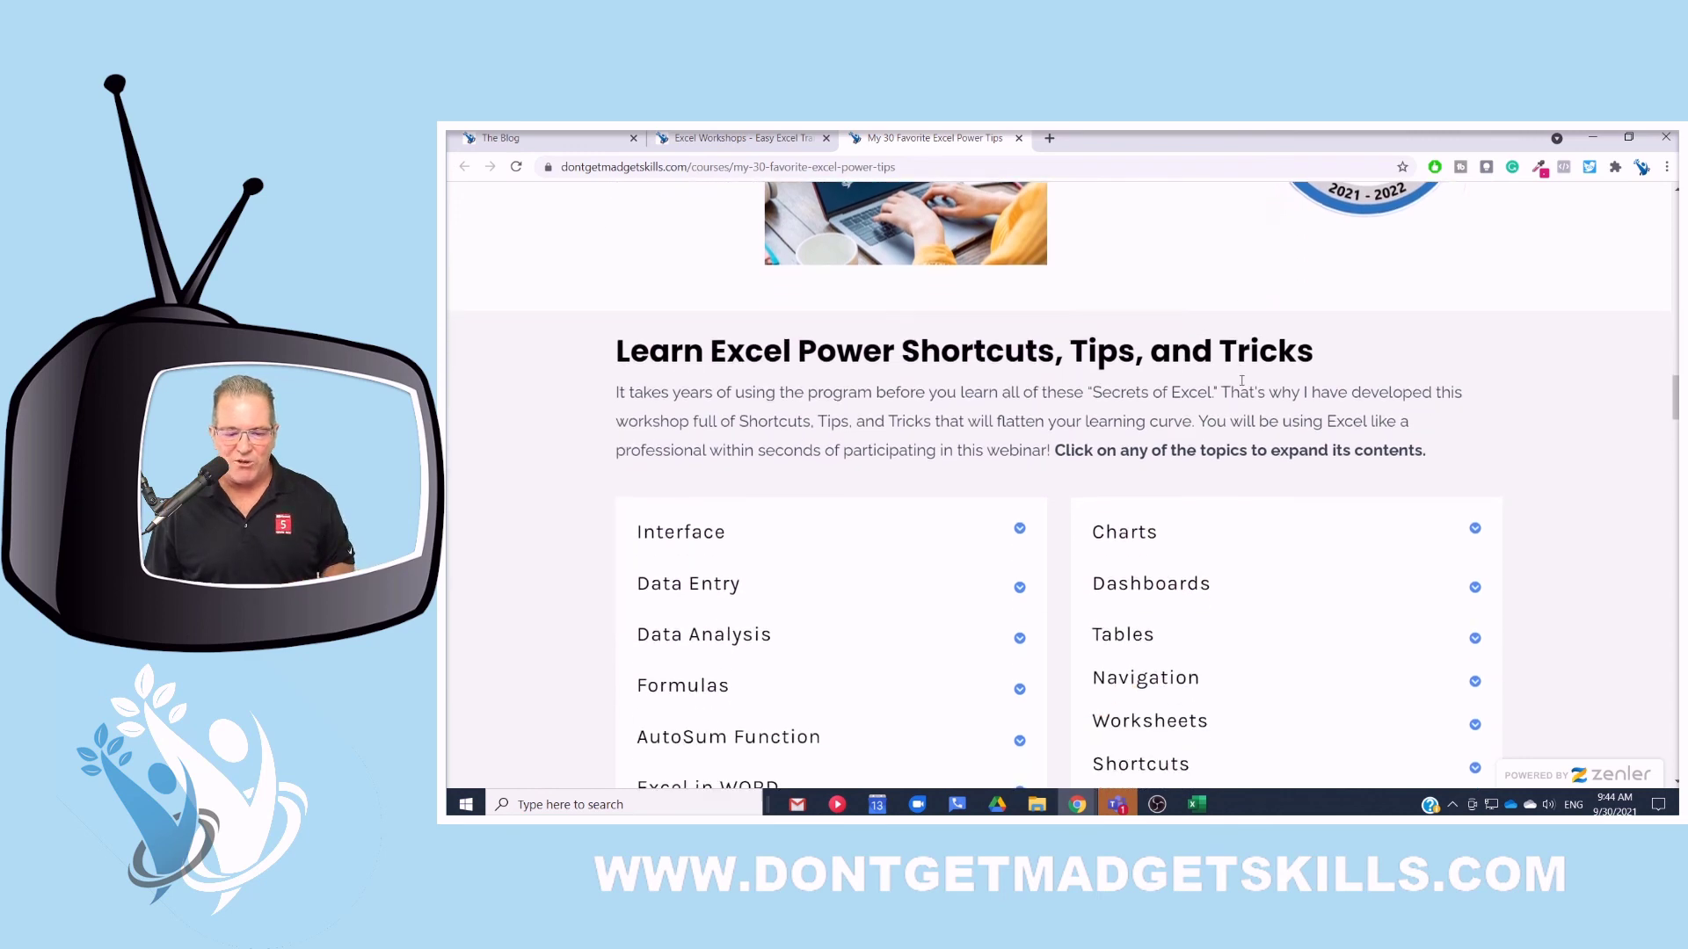
- Expand the Interface topic in the workshop's contents and review the live online class details
left_click(1018, 329)
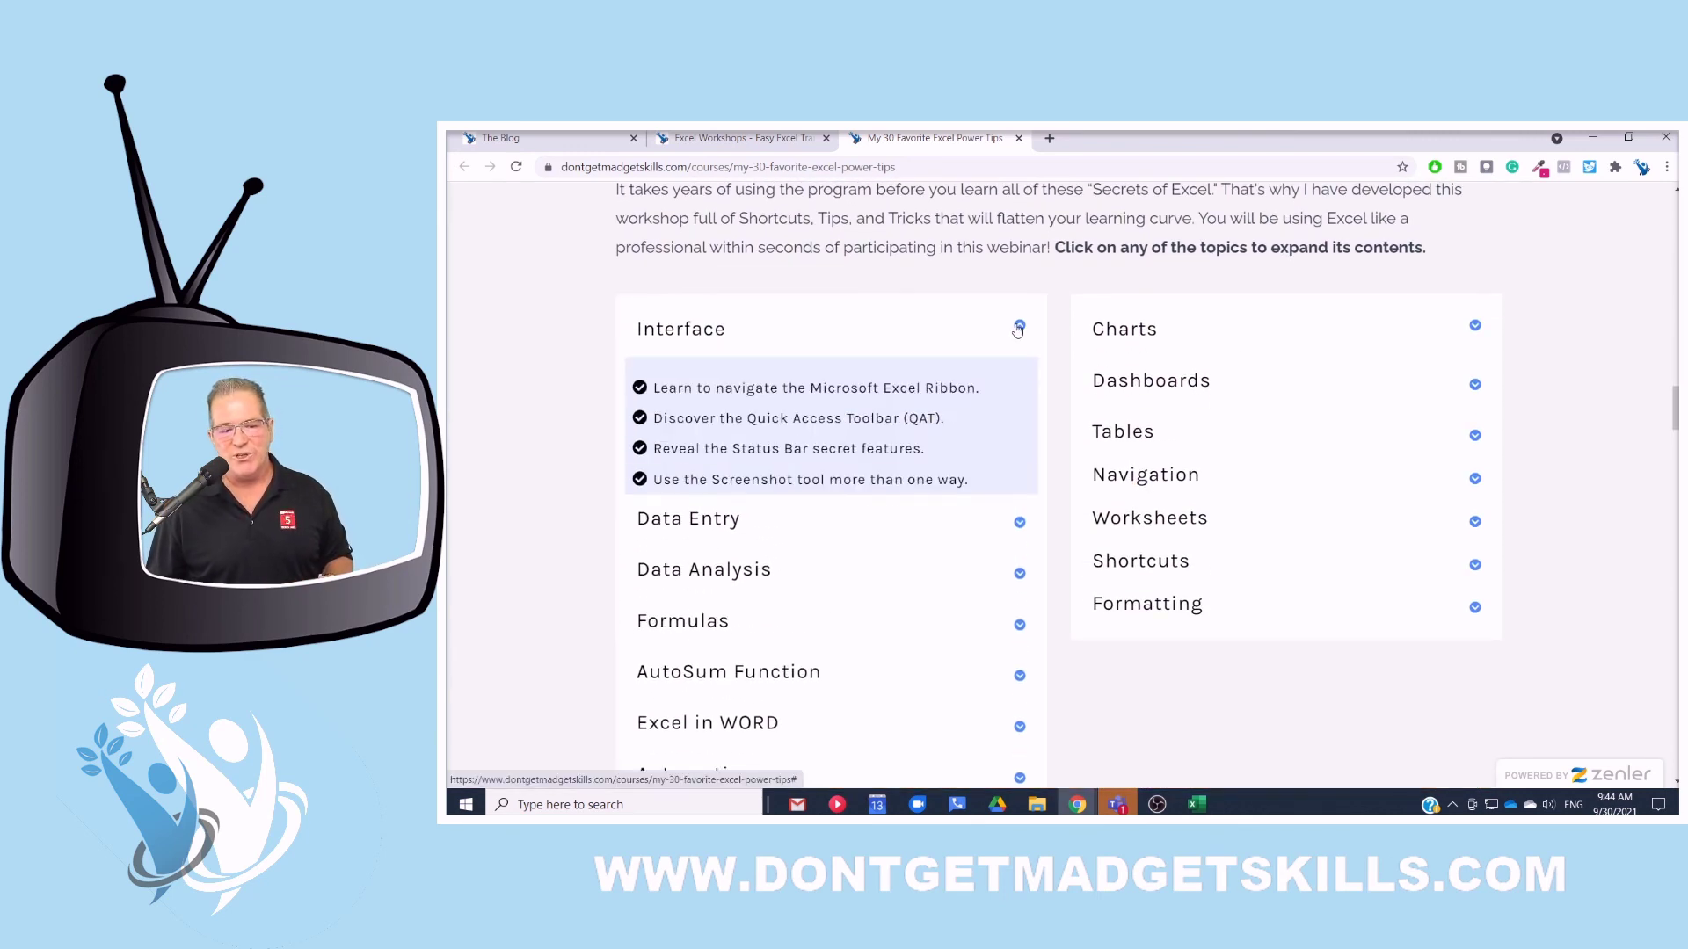
scroll(914, 528, "down", 9)
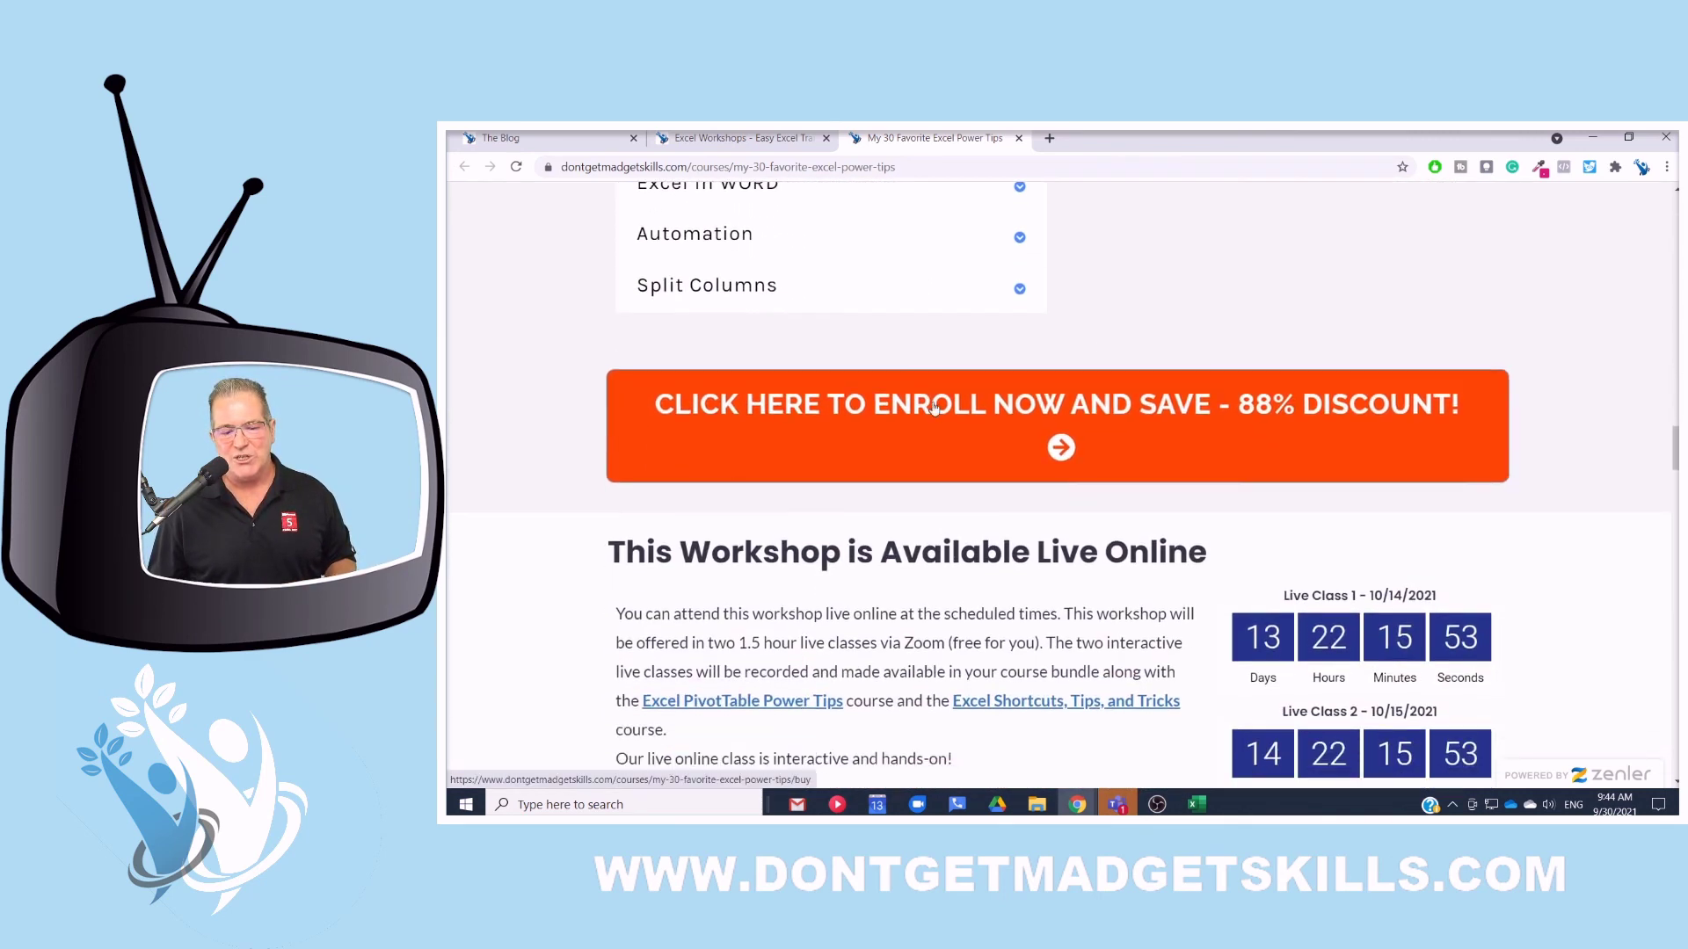
scroll(946, 486, "down", 8)
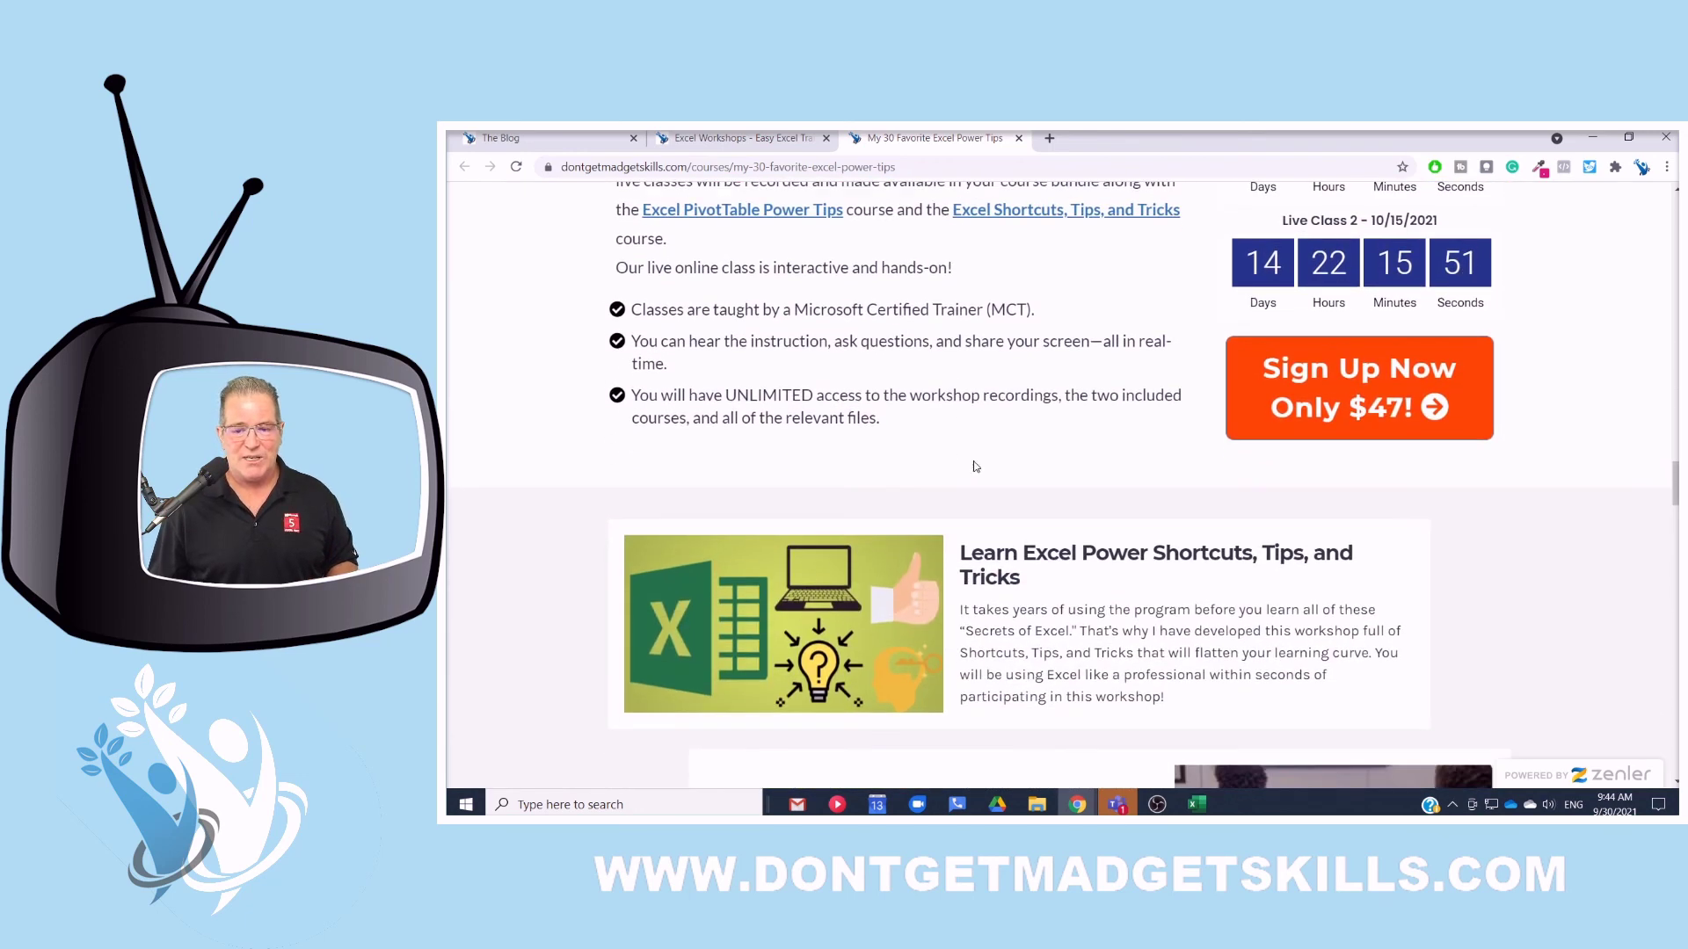
- Play the video beside Industry Leading Instructor and view the bonus courses included in the bundle
scroll(992, 465, "down", 4)
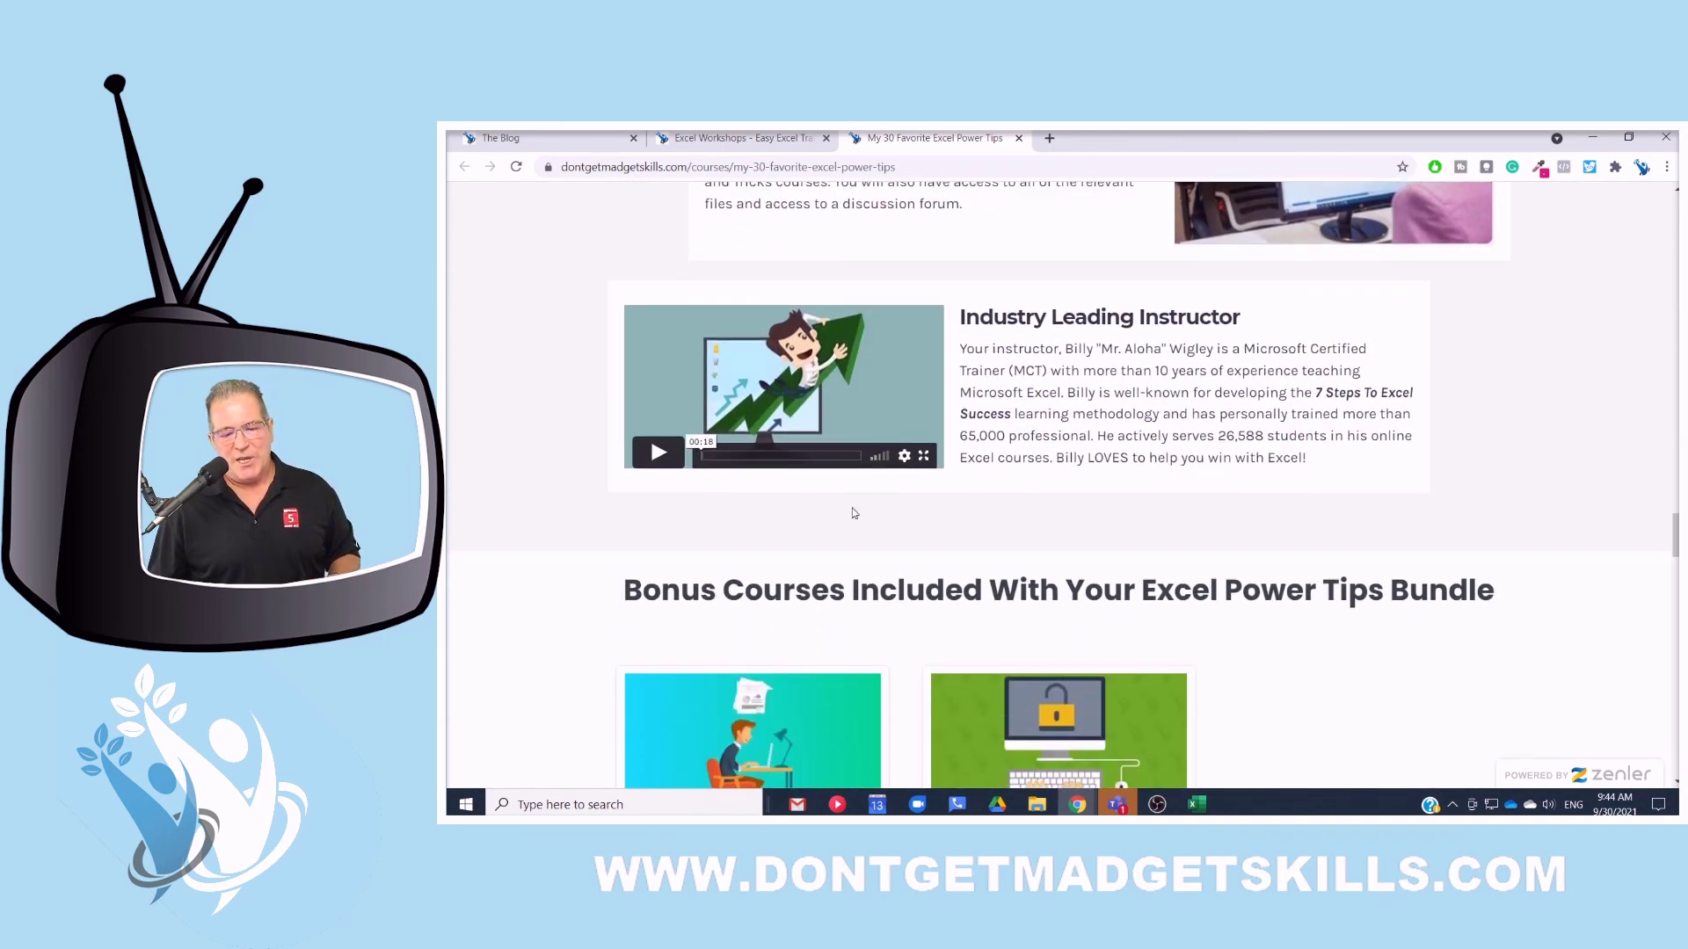
left_click(655, 454)
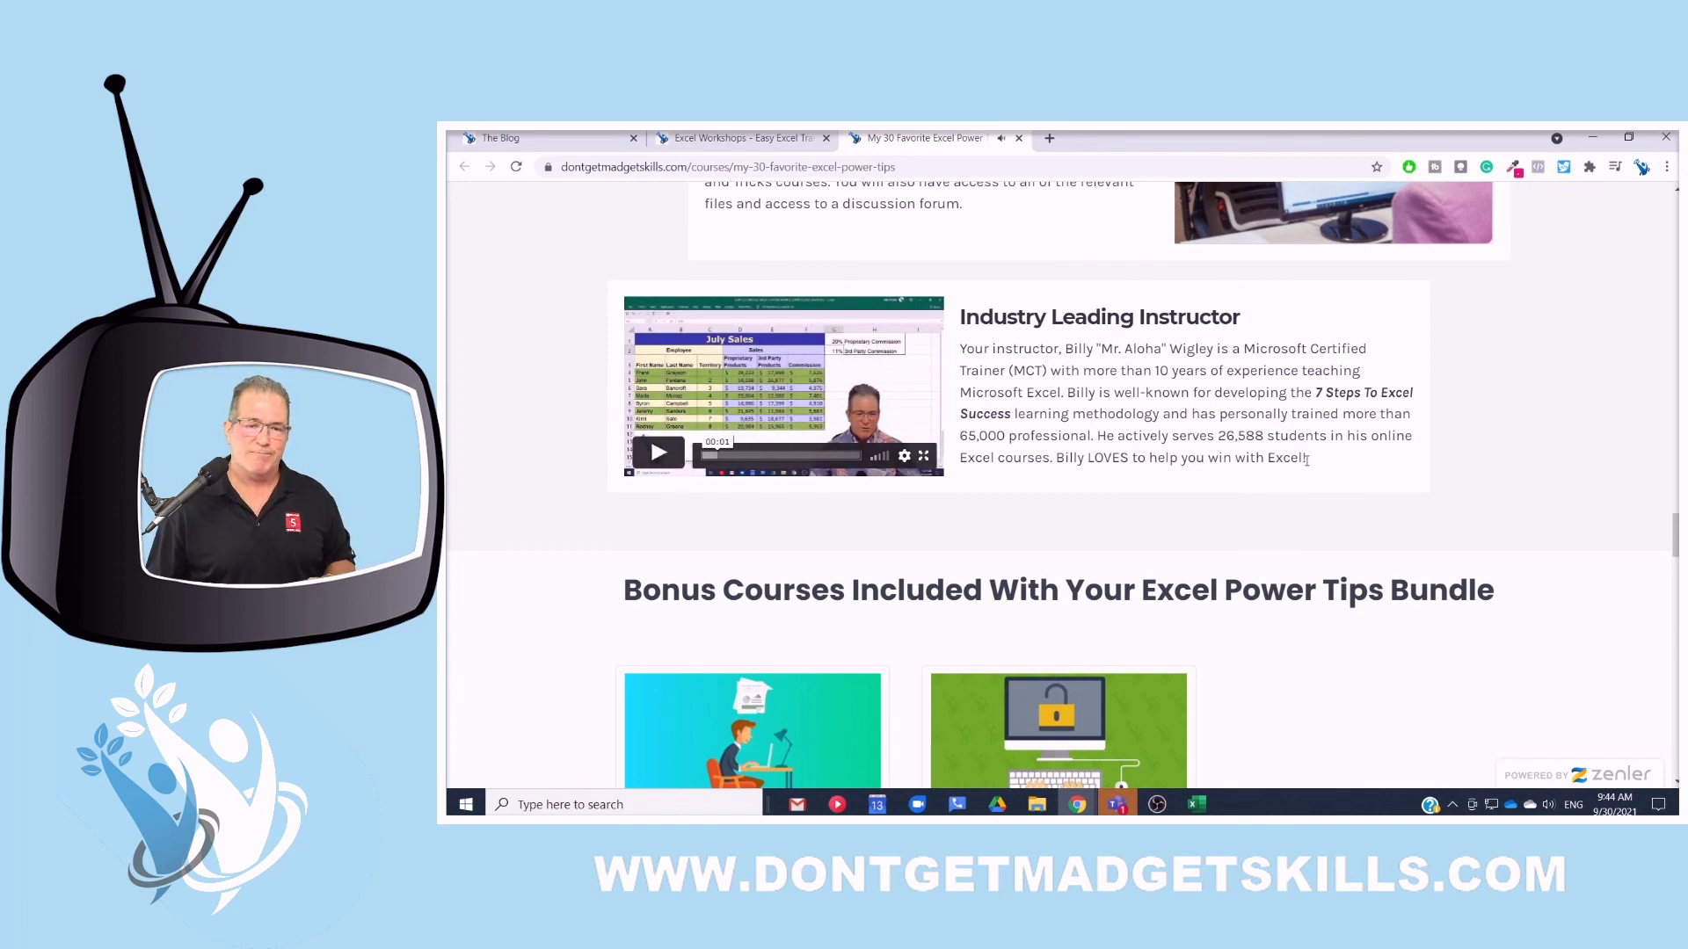
scroll(1307, 459, "down", 4)
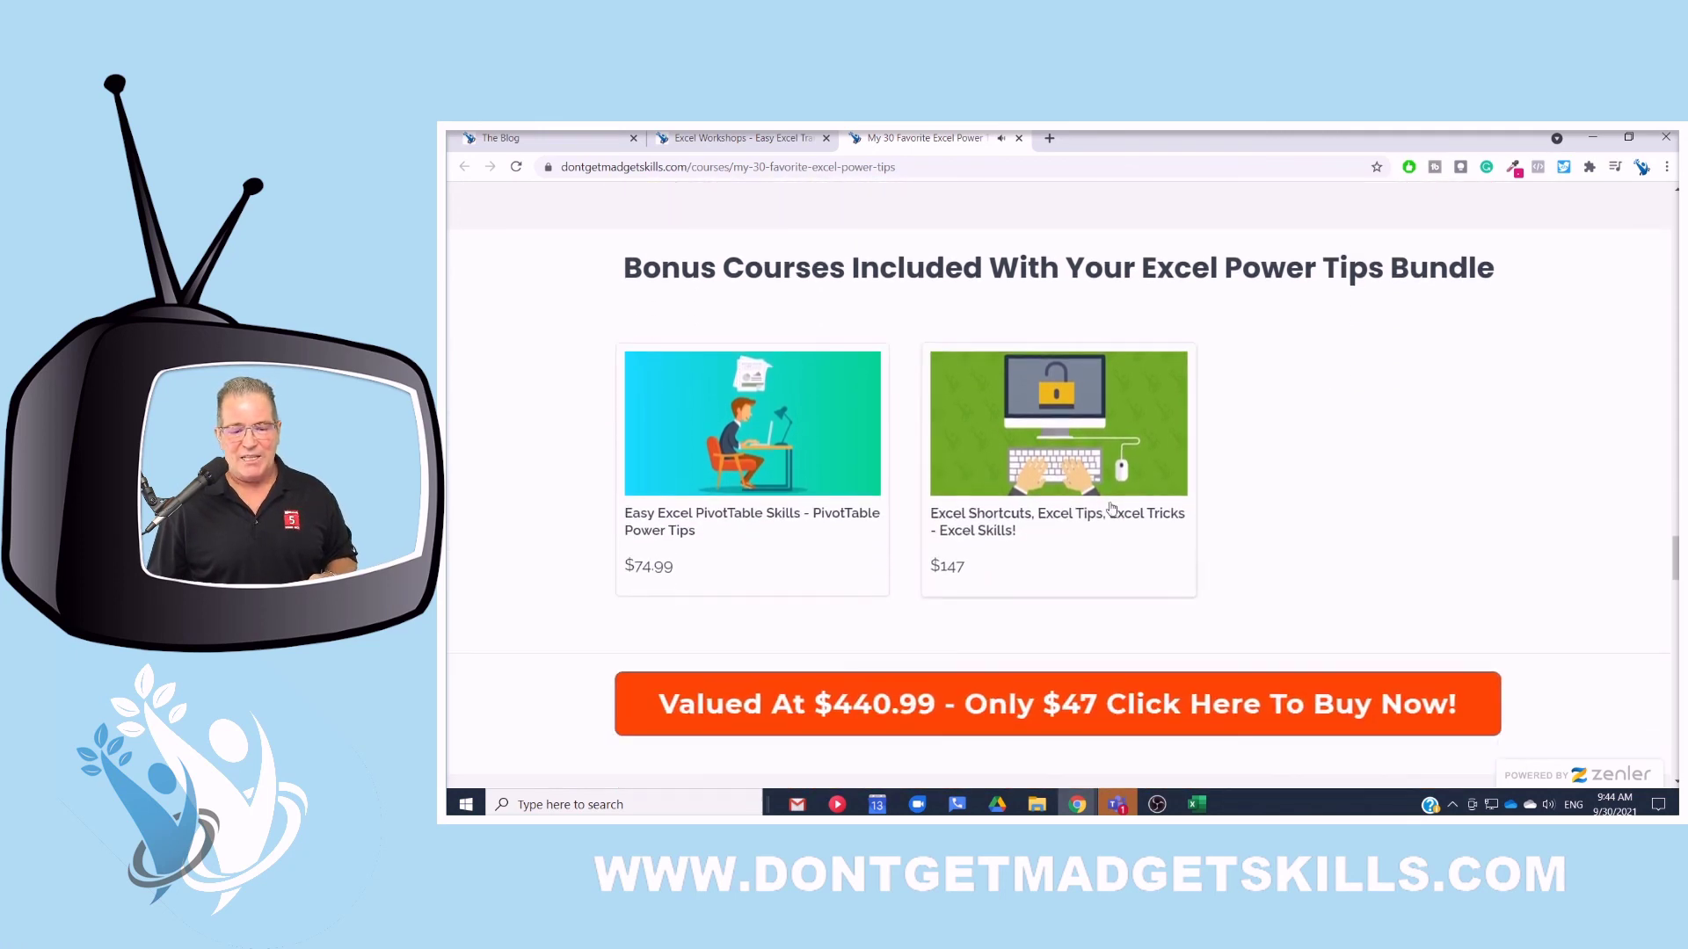